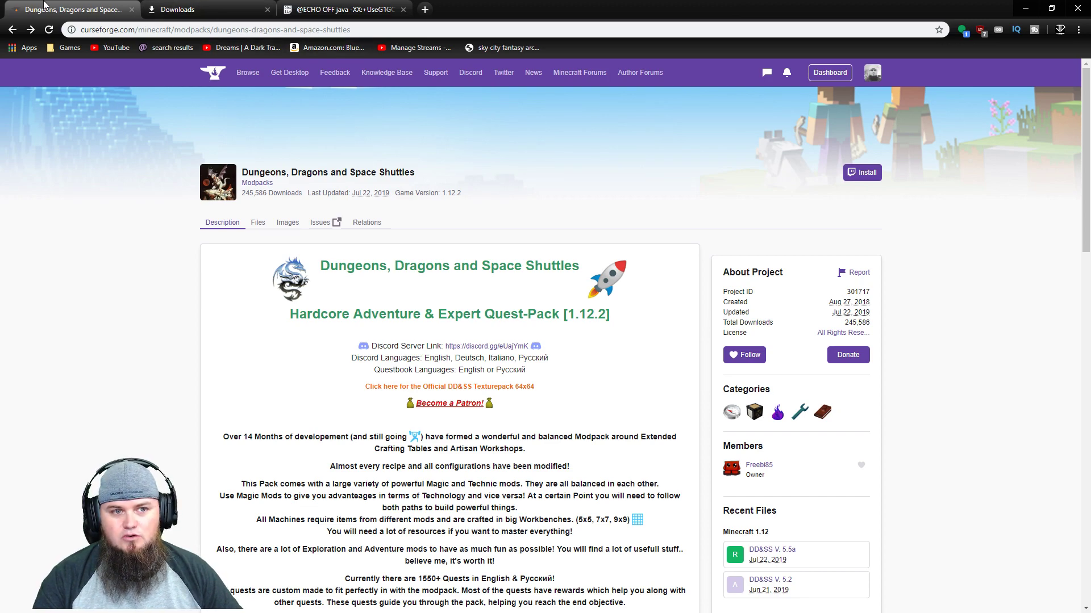
Scroll down the Dungeons, Dragons and Space Shuttles modpack description on CurseForge
scroll(534, 181, down, 5)
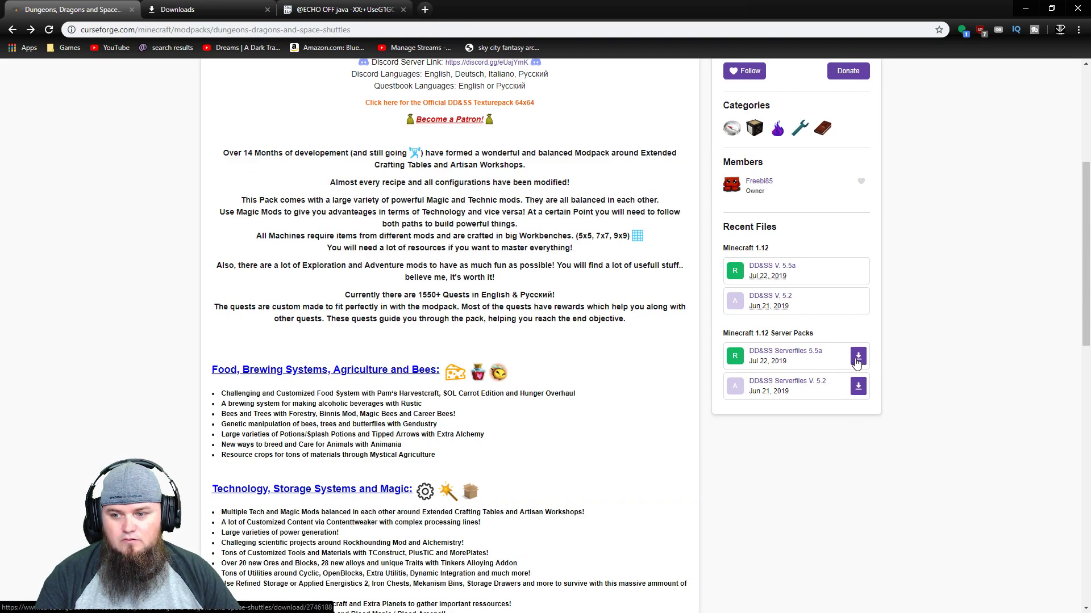
Open the DD&SS Serverfiles V. 5.5a page (411.48 MB, 1.12.2) in a new tab and review it
middle_click(808, 355)
click(207, 9)
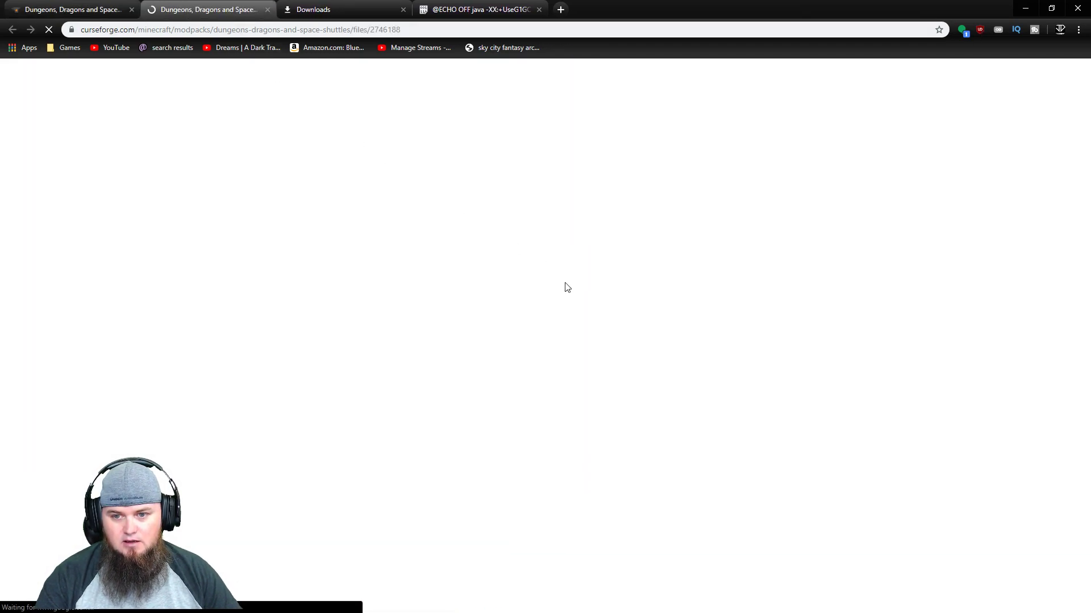
scroll(776, 361, down, 4)
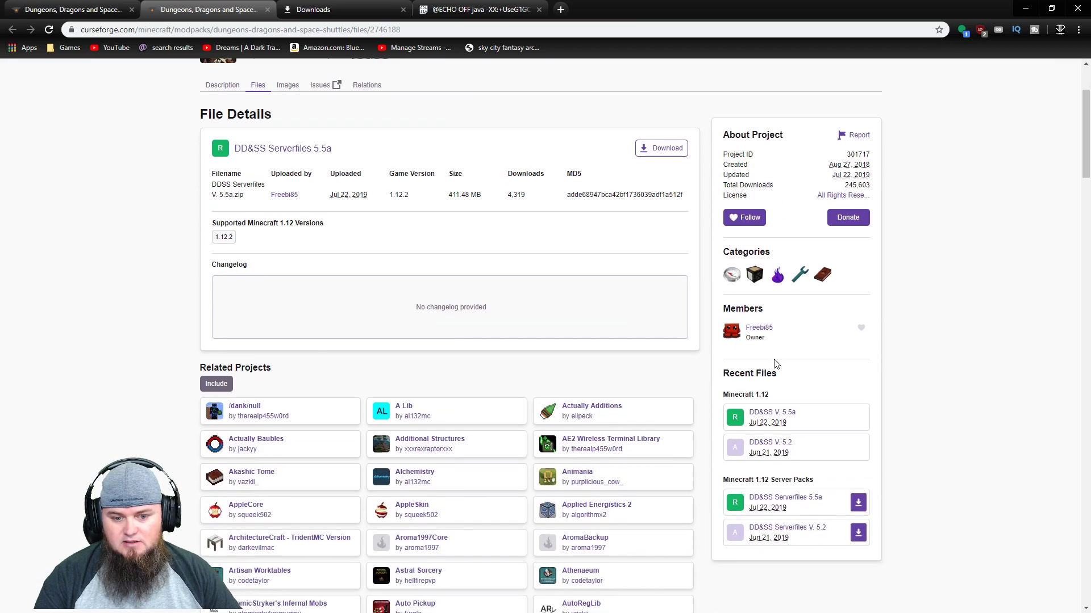
scroll(761, 364, down, 9)
scroll(820, 372, up, 13)
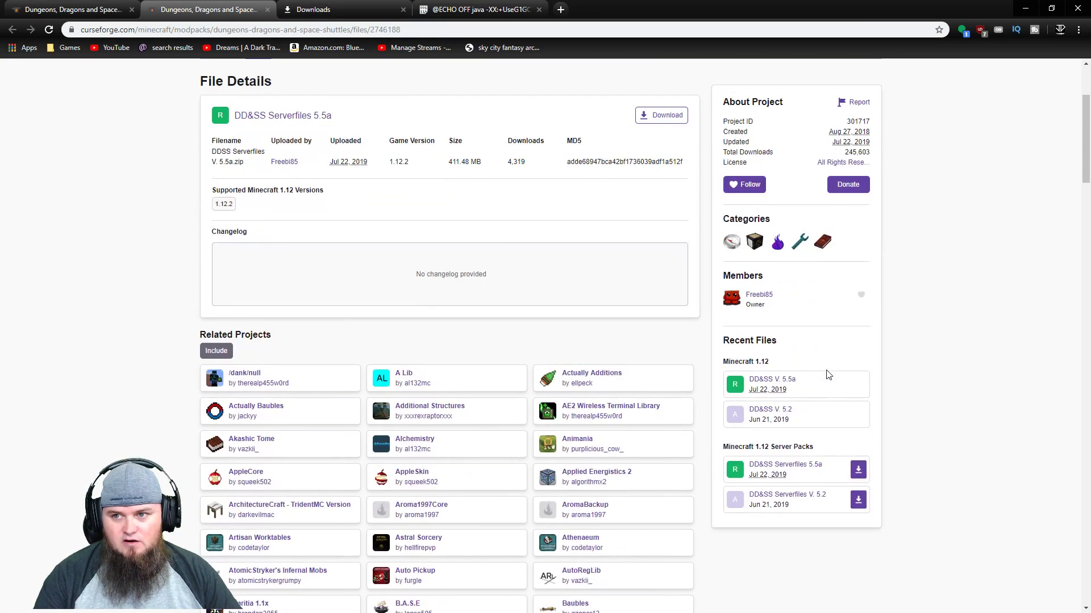
scroll(829, 381, down, 3)
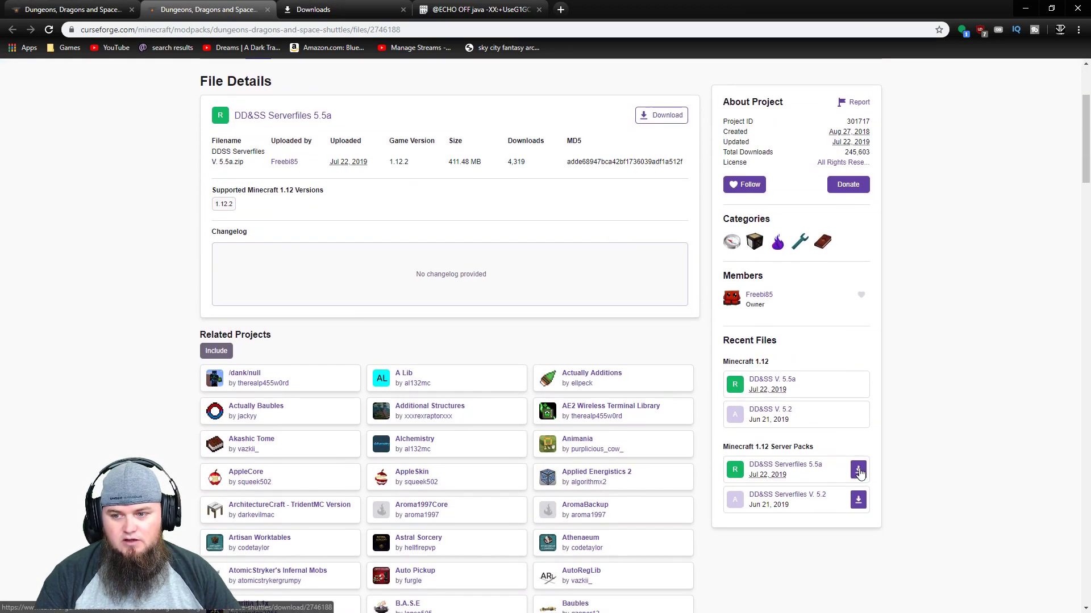
scroll(412, 143, up, 3)
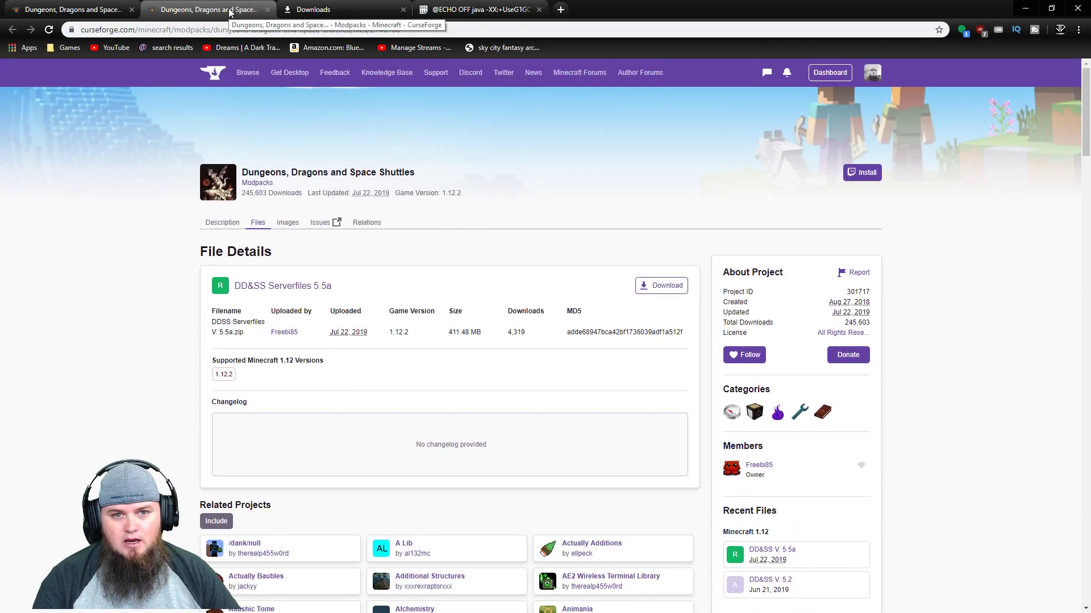
Close the extra tab, confirm the zip download, and open MCServer Tutorial from the desktop's top-left
click(268, 10)
click(232, 13)
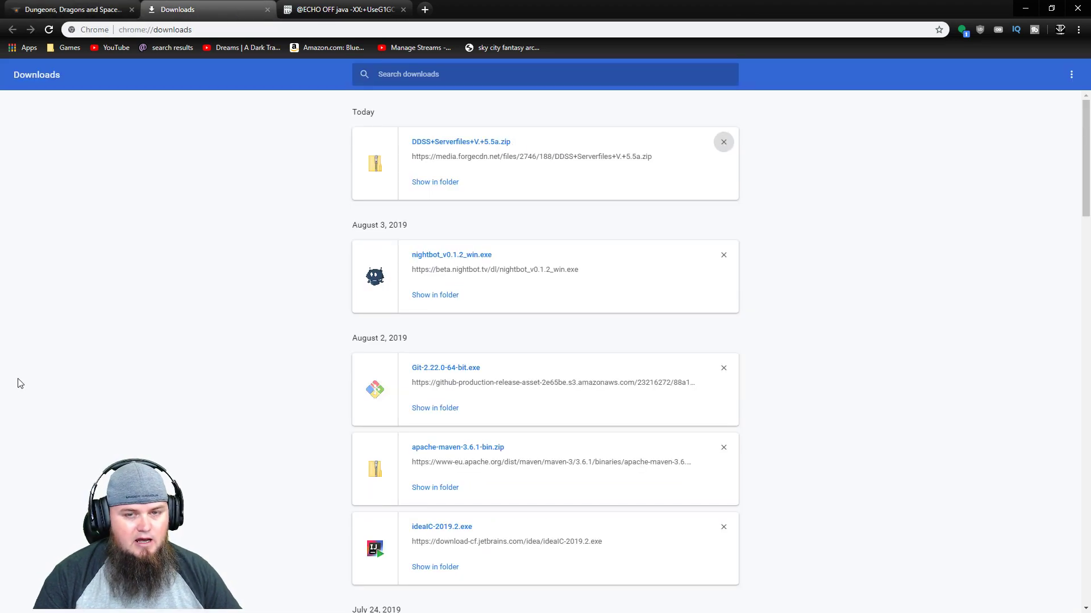
click(1026, 8)
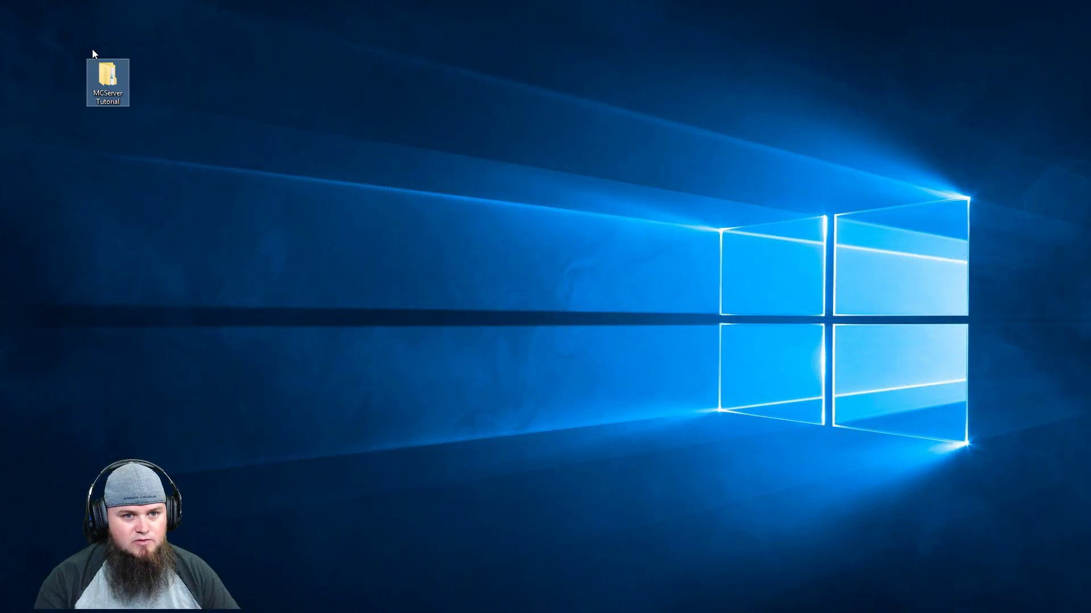
drag(107, 77, 36, 33)
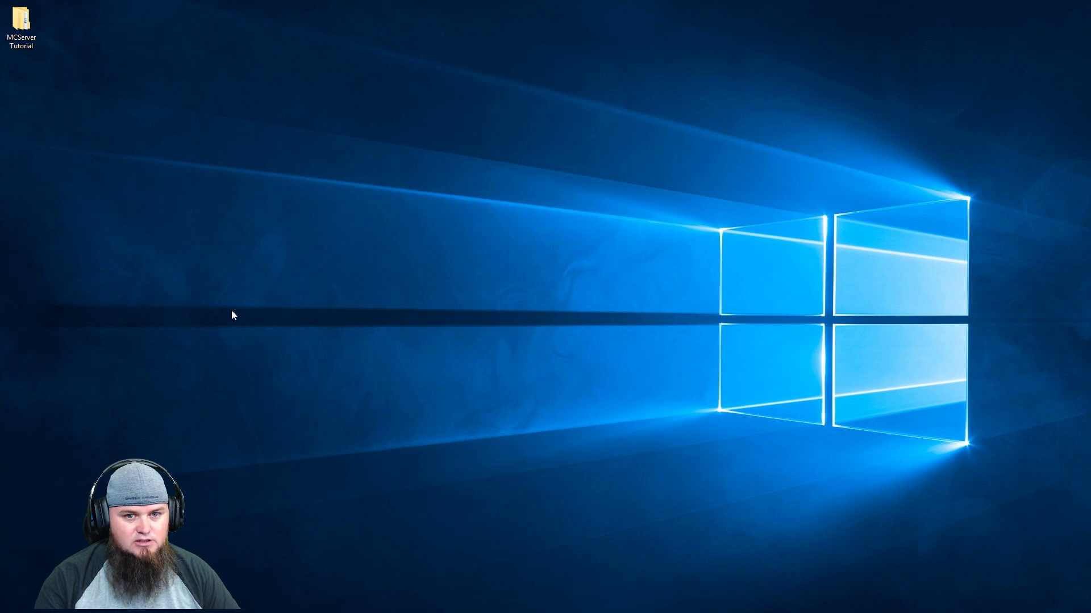
double_click(21, 20)
Inspect the server files zip's 7-Zip options in MCServer Tutorial without extracting anything
drag(121, 122, 493, 45)
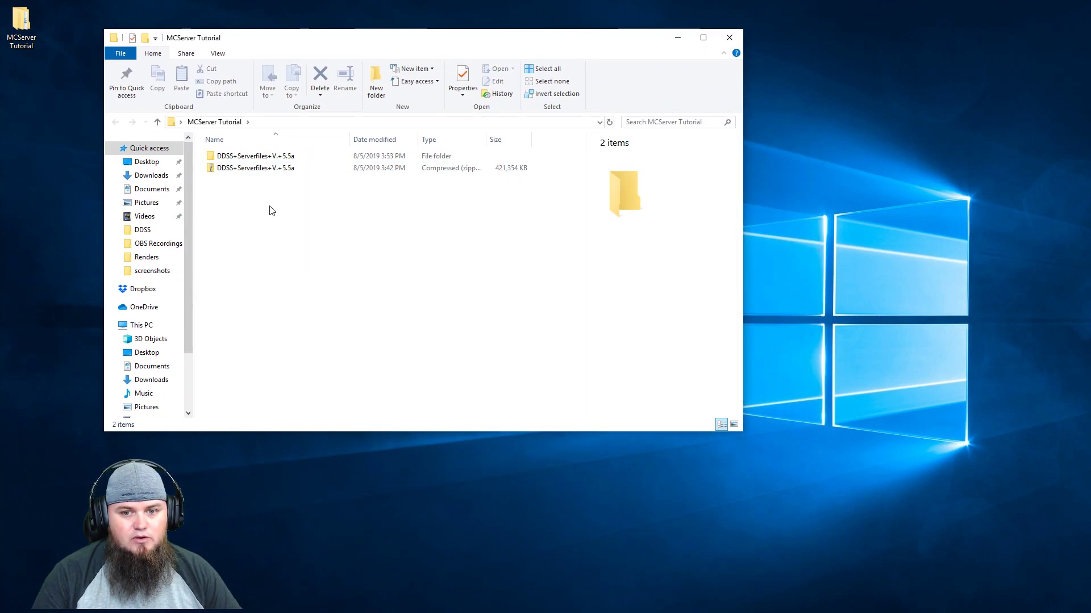
click(265, 172)
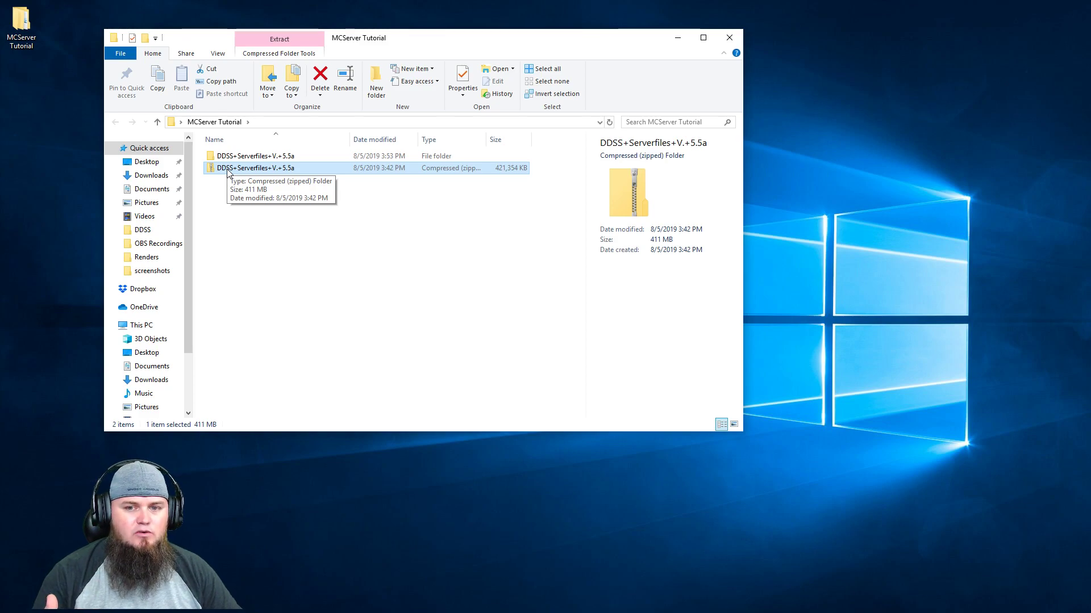
right_click(234, 168)
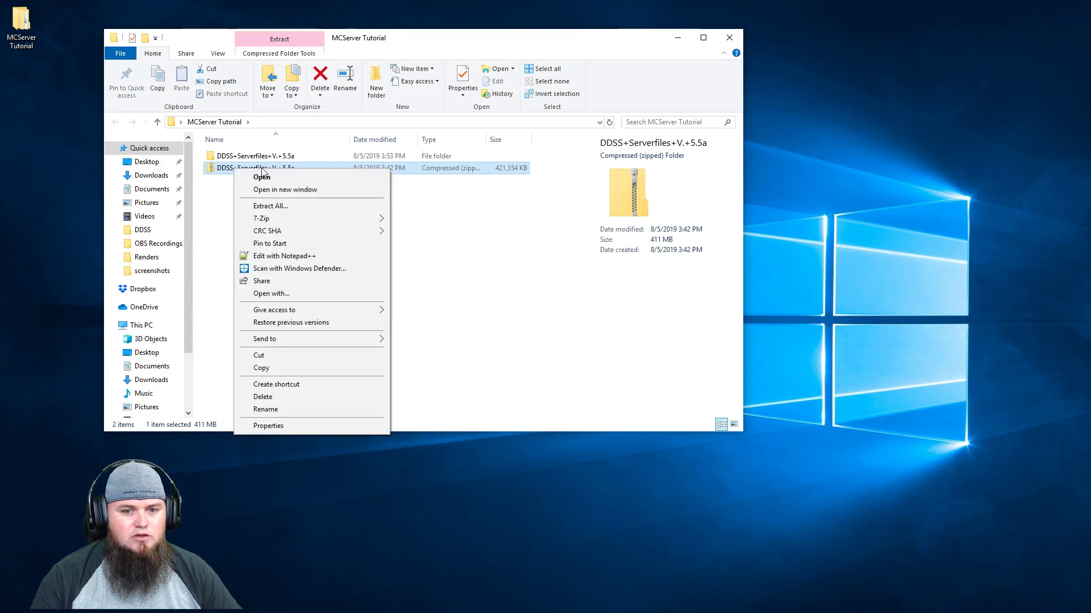
mouse_move(319, 224)
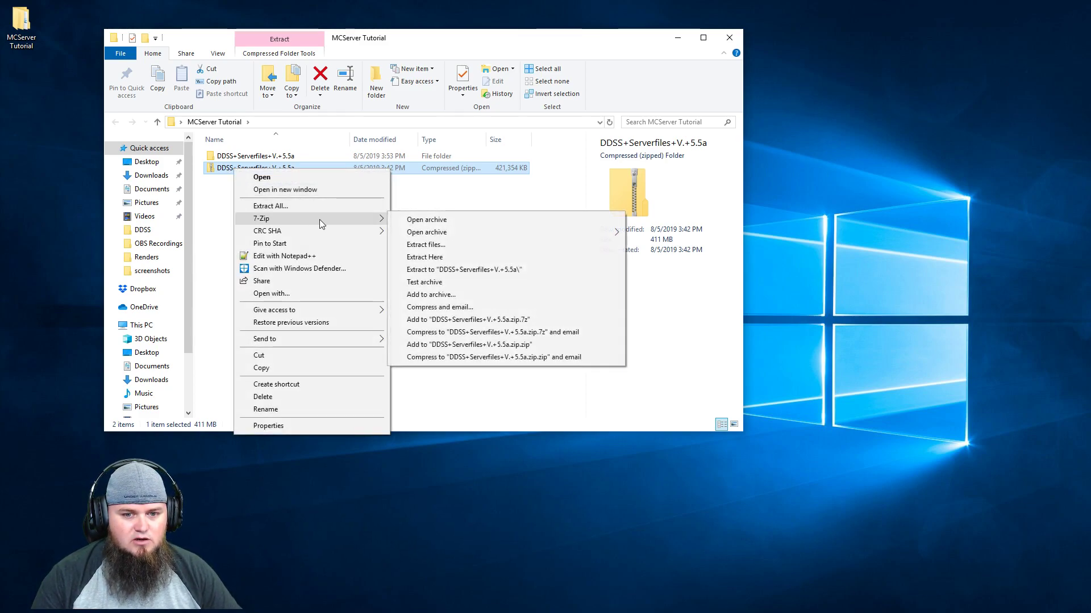
click(495, 207)
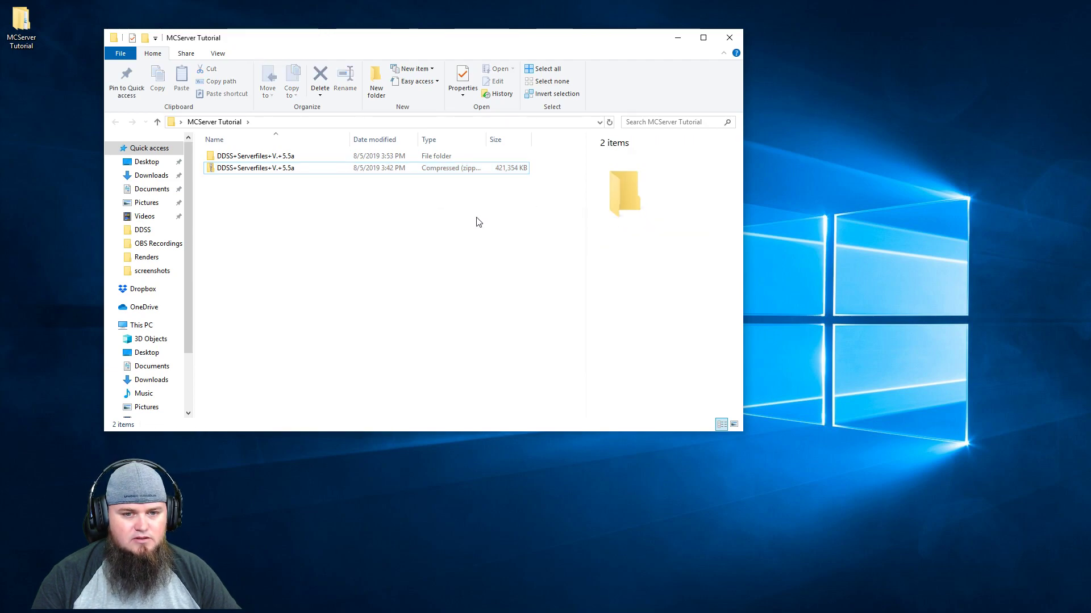
Open the extracted DDSS+Serverfiles+V.+5.5a folder and view its eula file (eula=true)
double_click(252, 158)
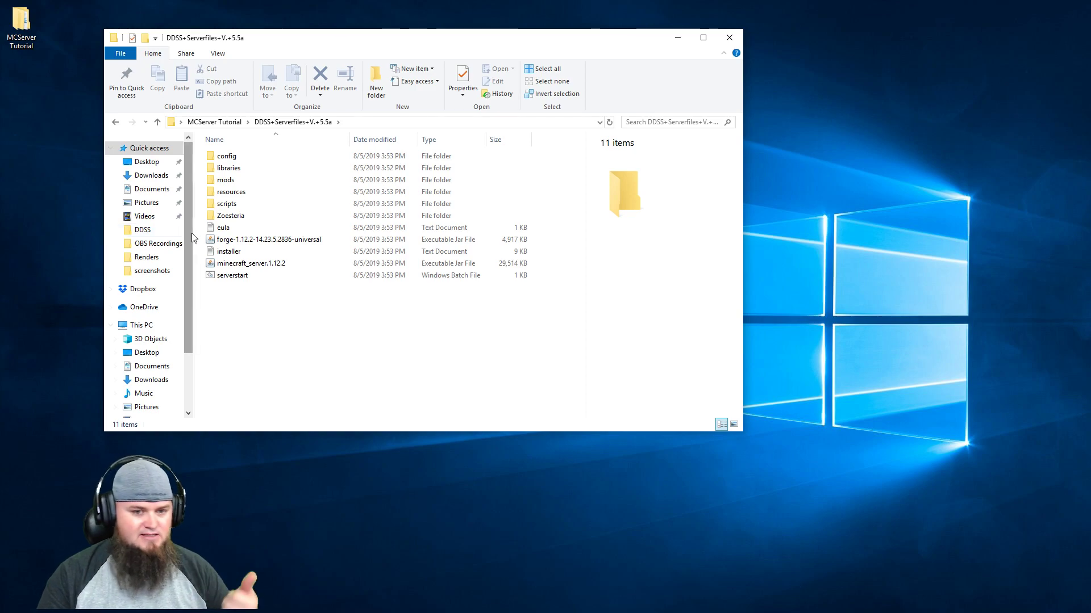
drag(192, 233, 192, 272)
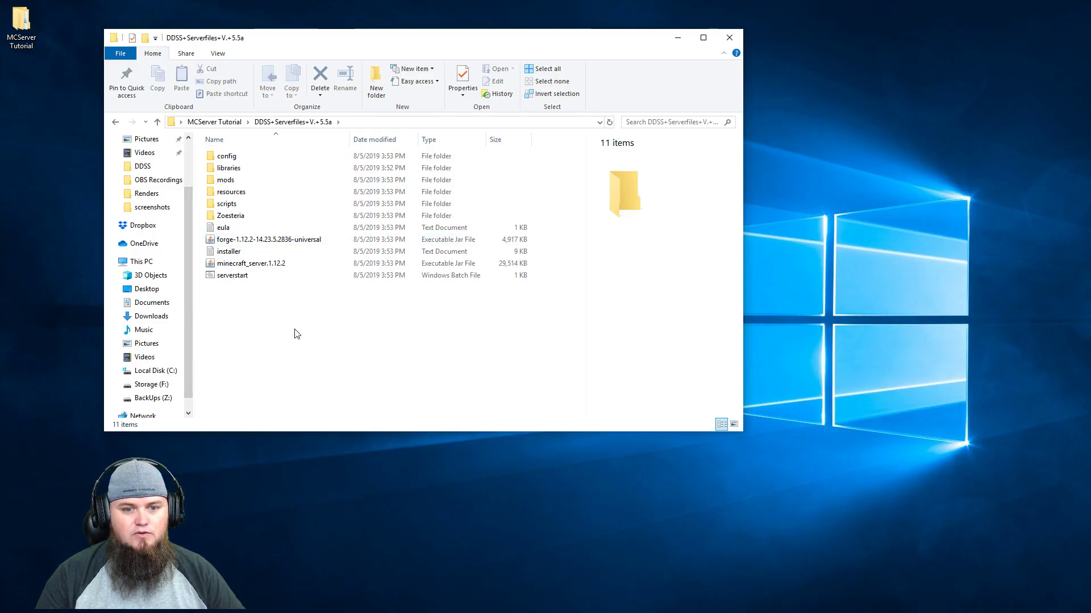
double_click(225, 229)
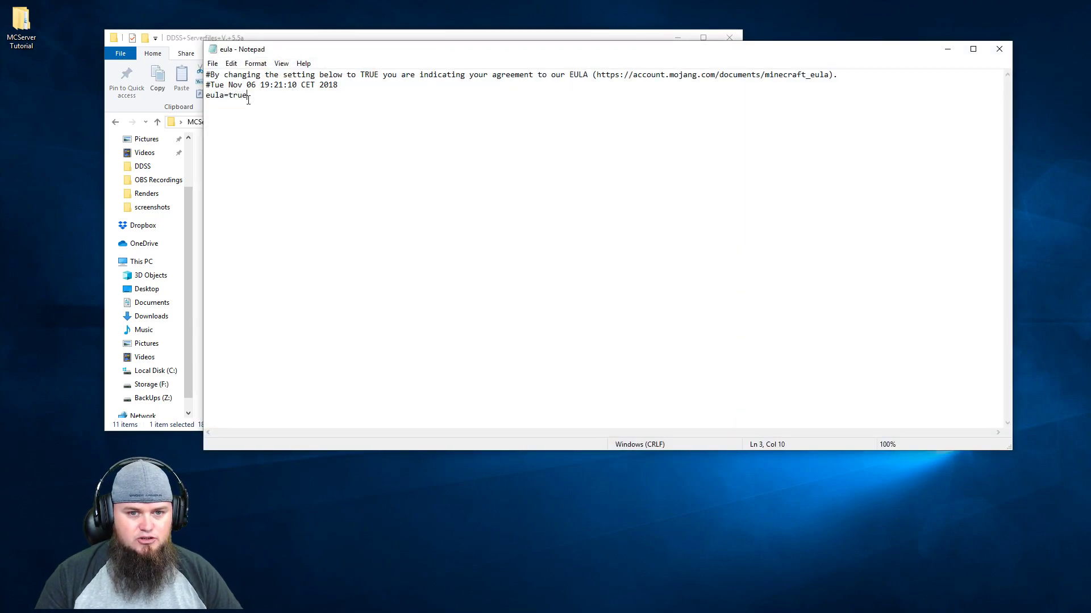
drag(248, 100, 230, 100)
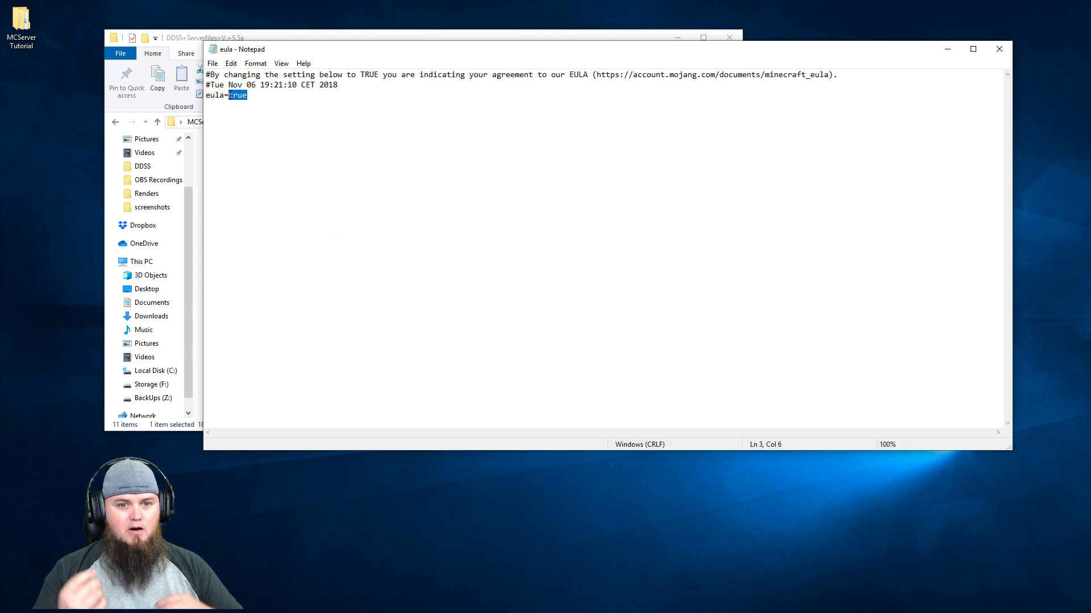
click(999, 49)
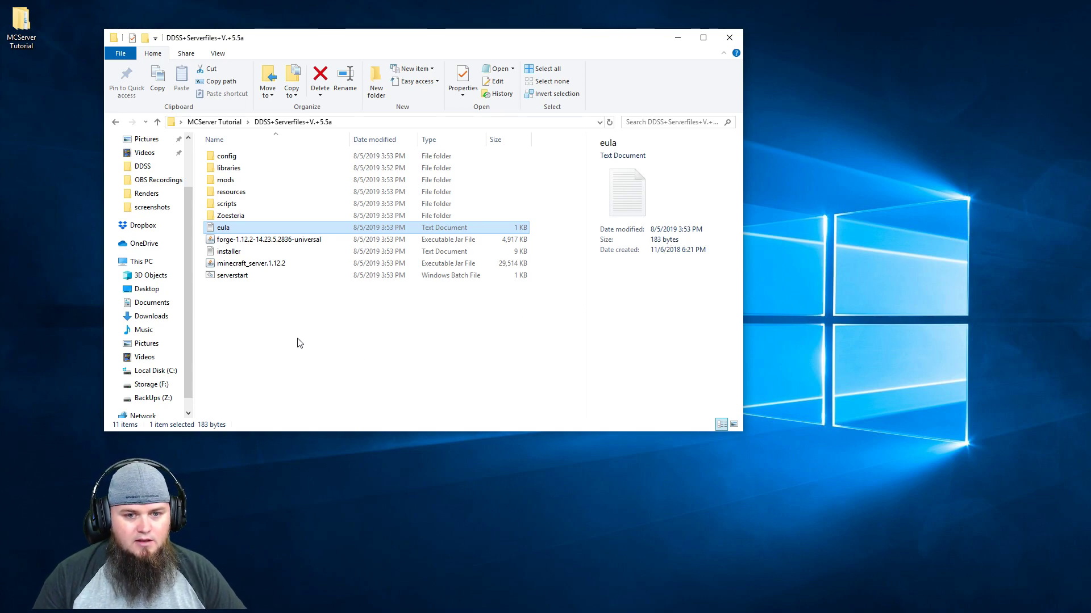
Compare the forge universal and minecraft_server 1.12.2 jars, then bring up serverstart's context menu
click(263, 240)
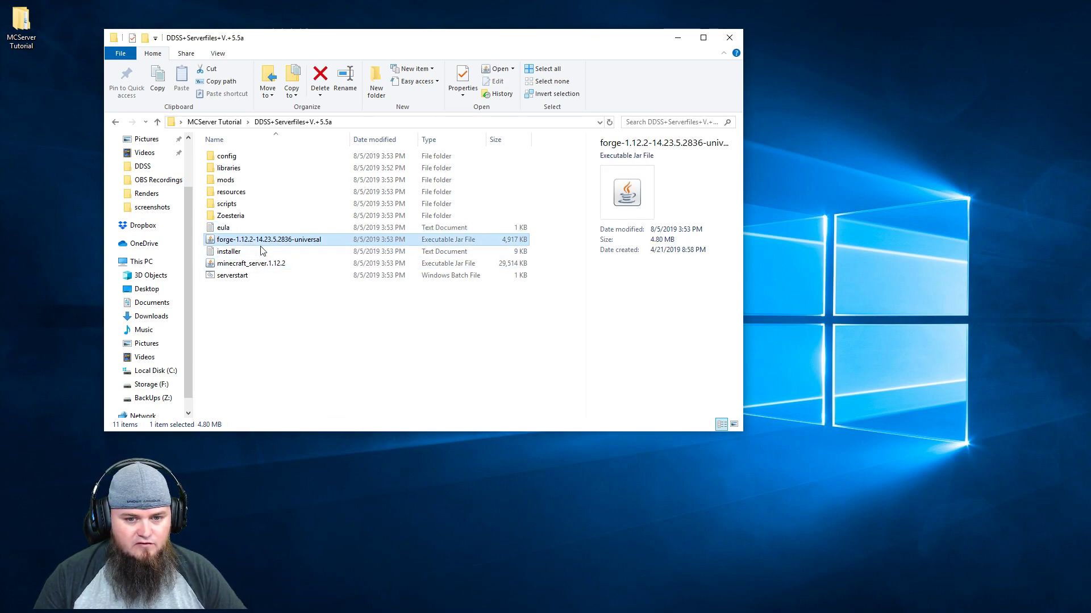
click(261, 264)
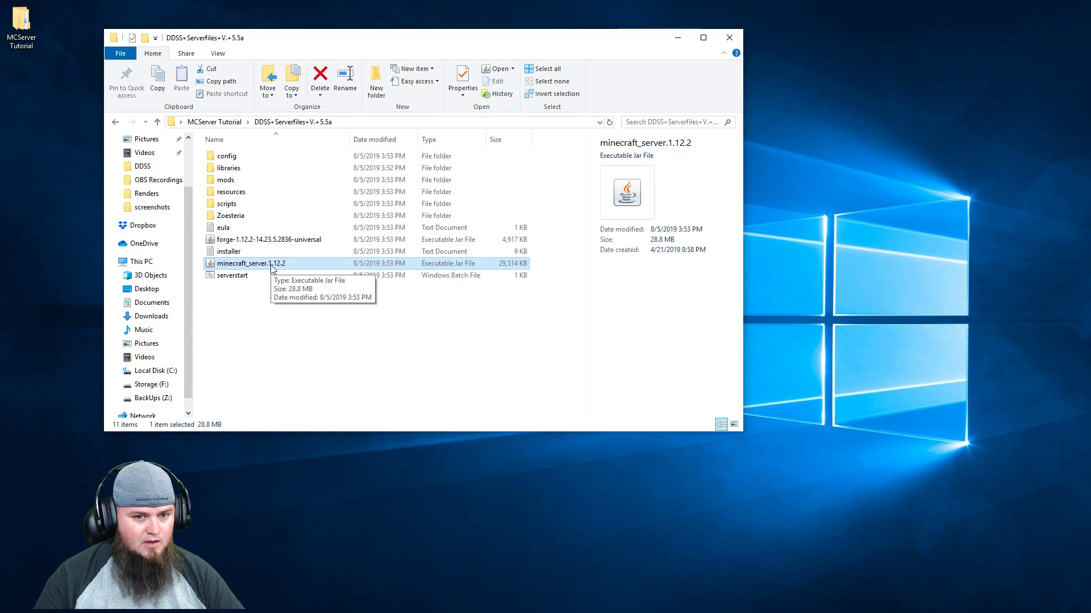
click(273, 243)
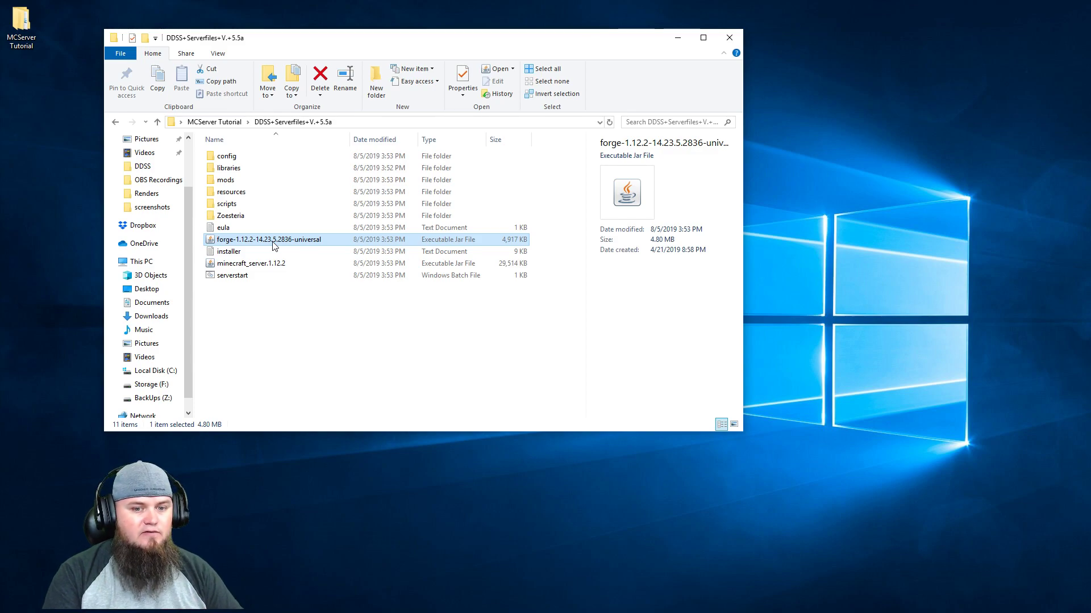
click(230, 279)
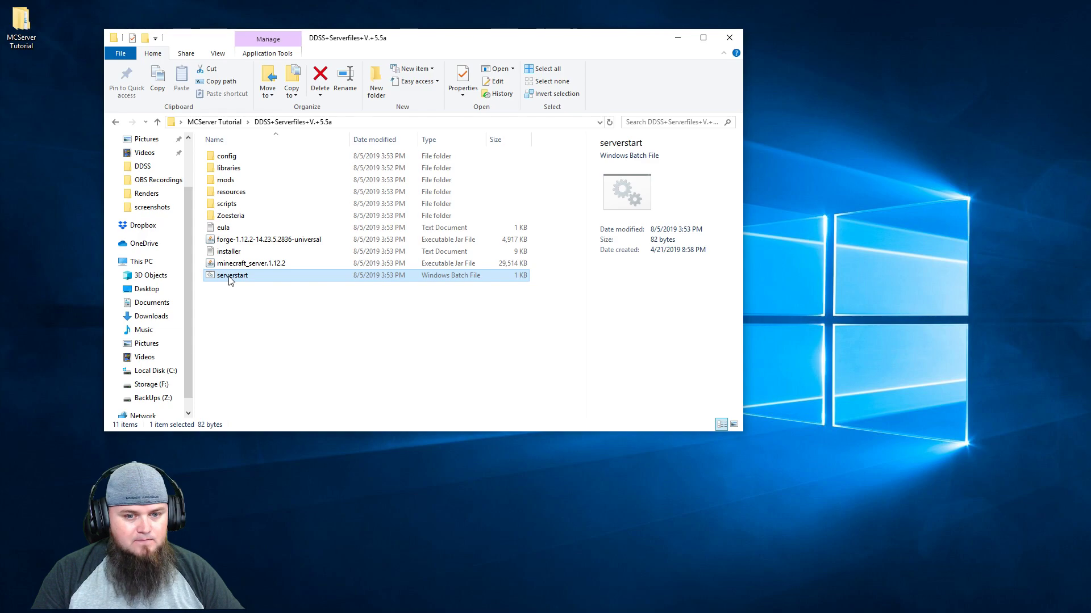
right_click(230, 278)
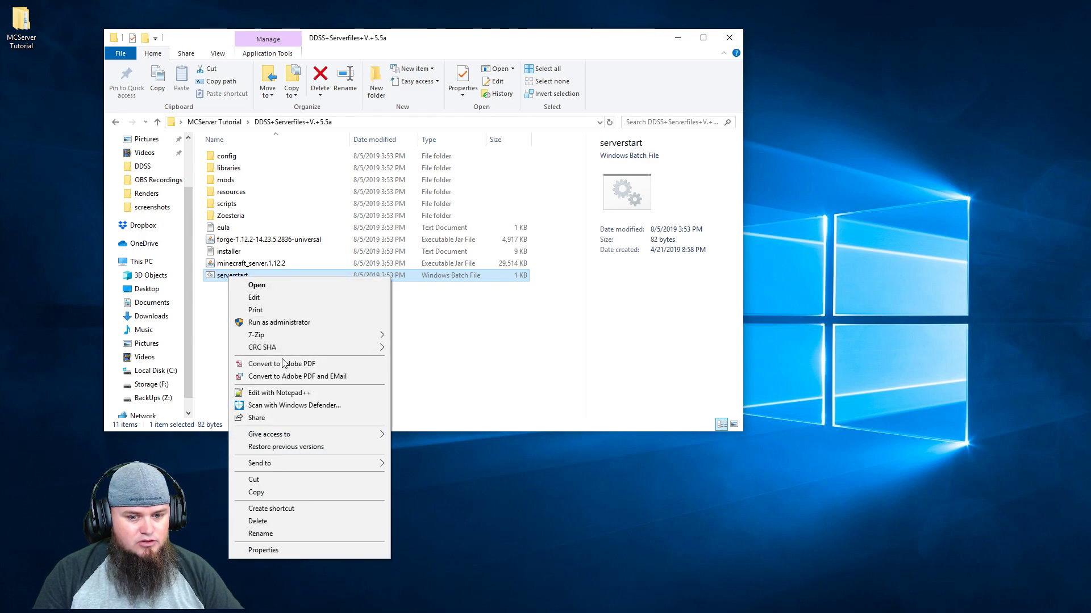
Open serverstart.bat in an enlarged Notepad++ and highlight java, -Xms1024M, -Xmx6048M and -jar
click(278, 393)
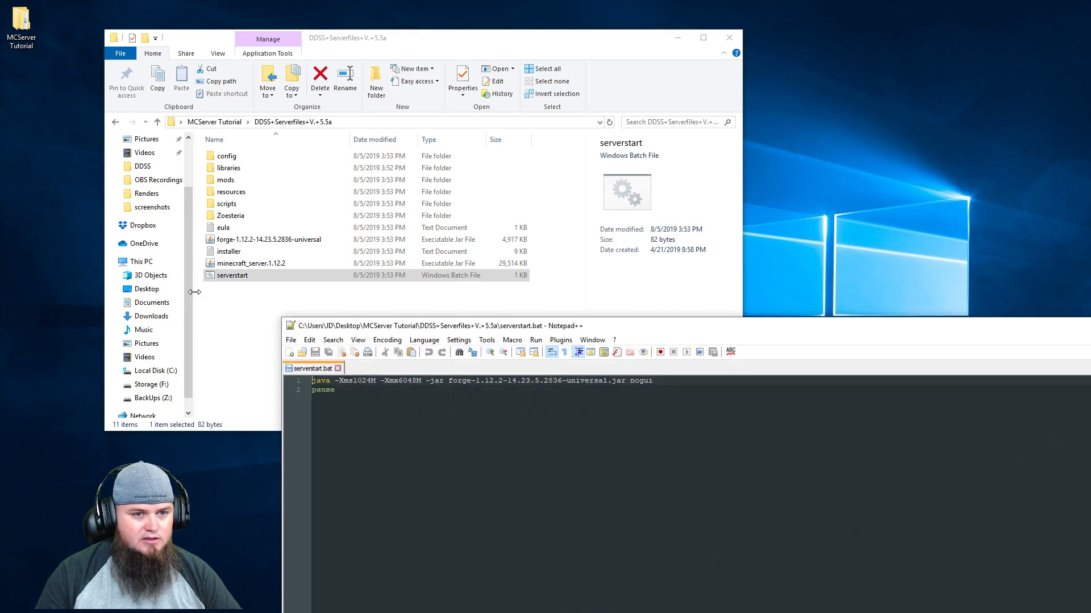
drag(504, 325, 224, 223)
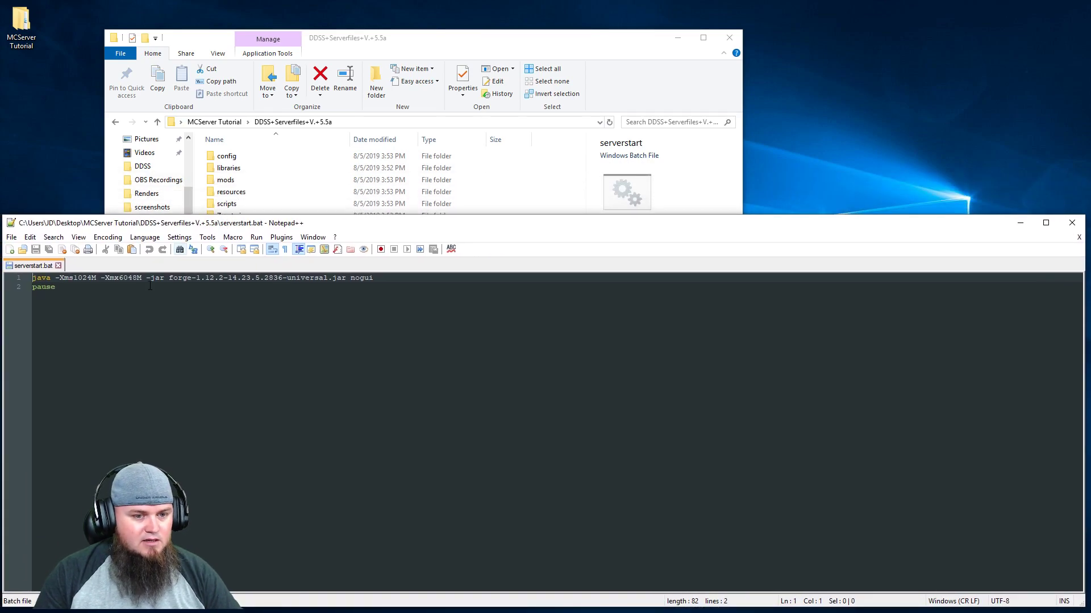
double_click(34, 278)
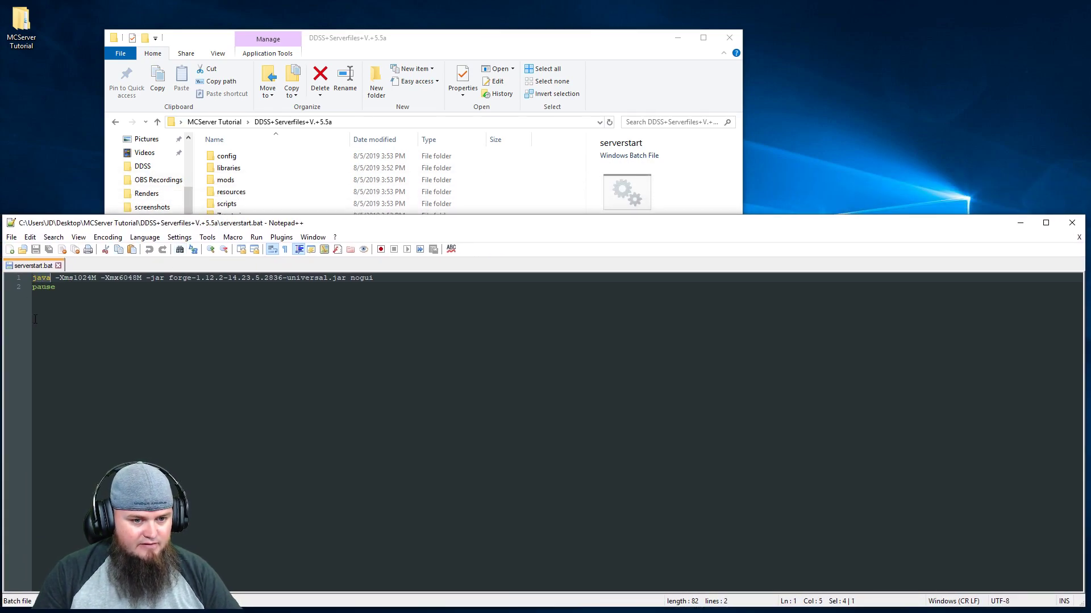
click(69, 301)
drag(56, 278, 97, 277)
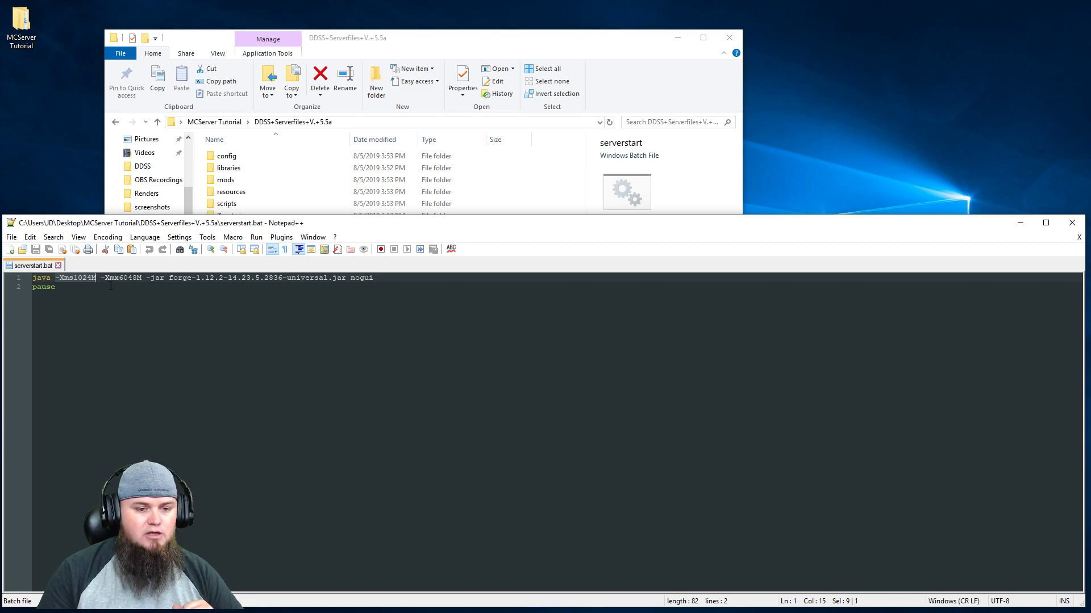
drag(101, 278, 142, 279)
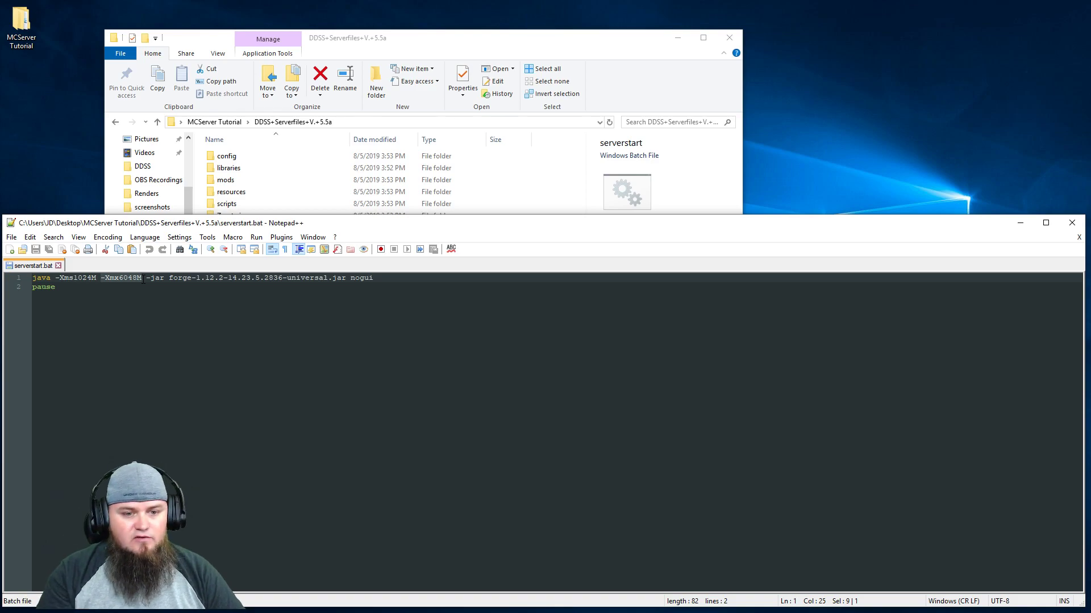
drag(145, 279, 161, 279)
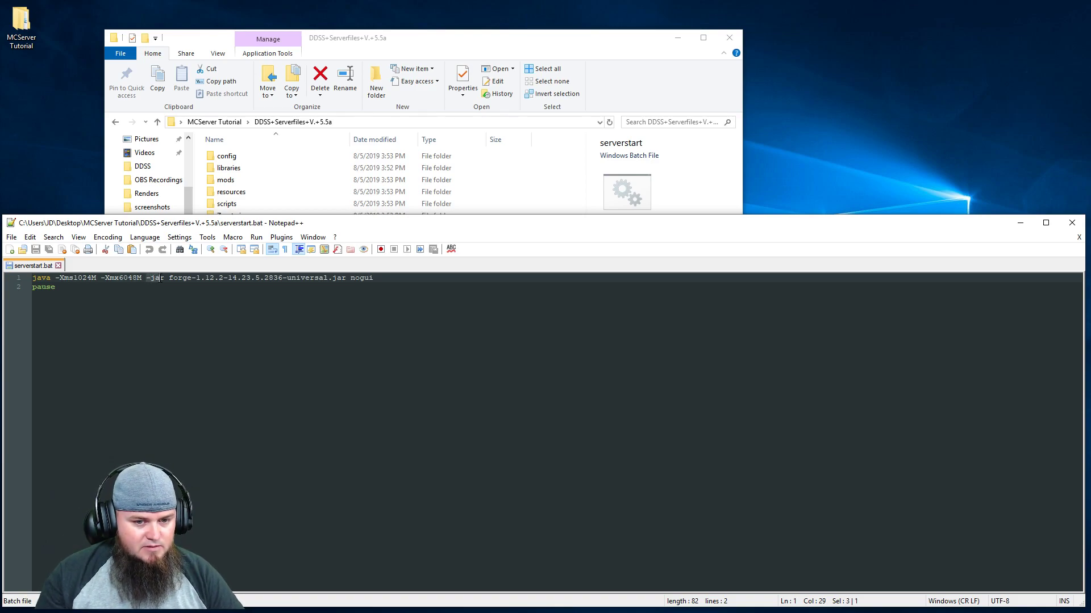
Highlight the forge universal jar name, nogui and pause, then return to the server folder
click(169, 279)
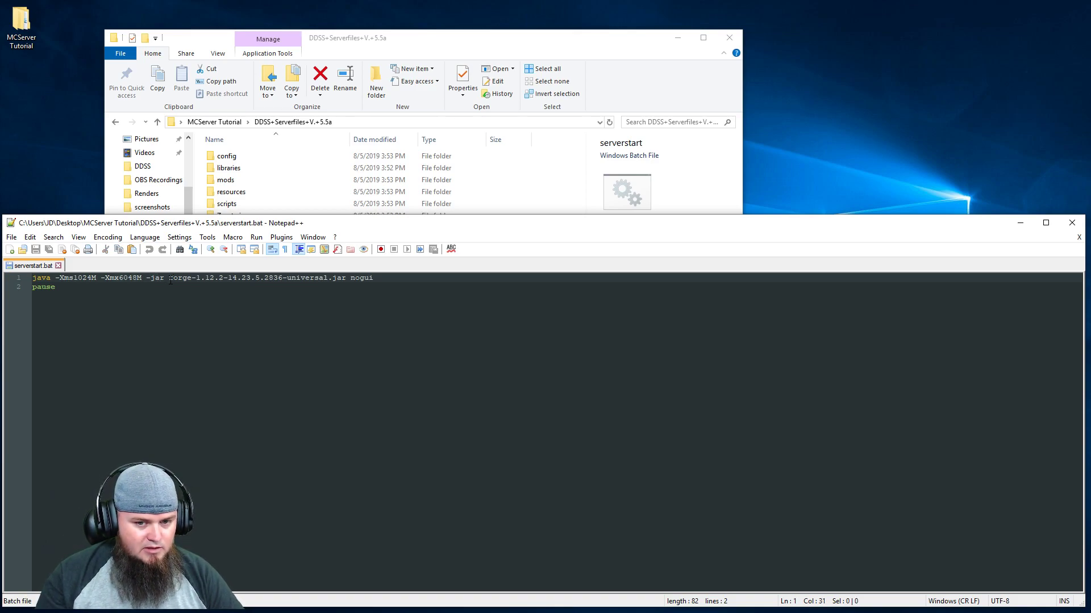
drag(171, 279, 340, 280)
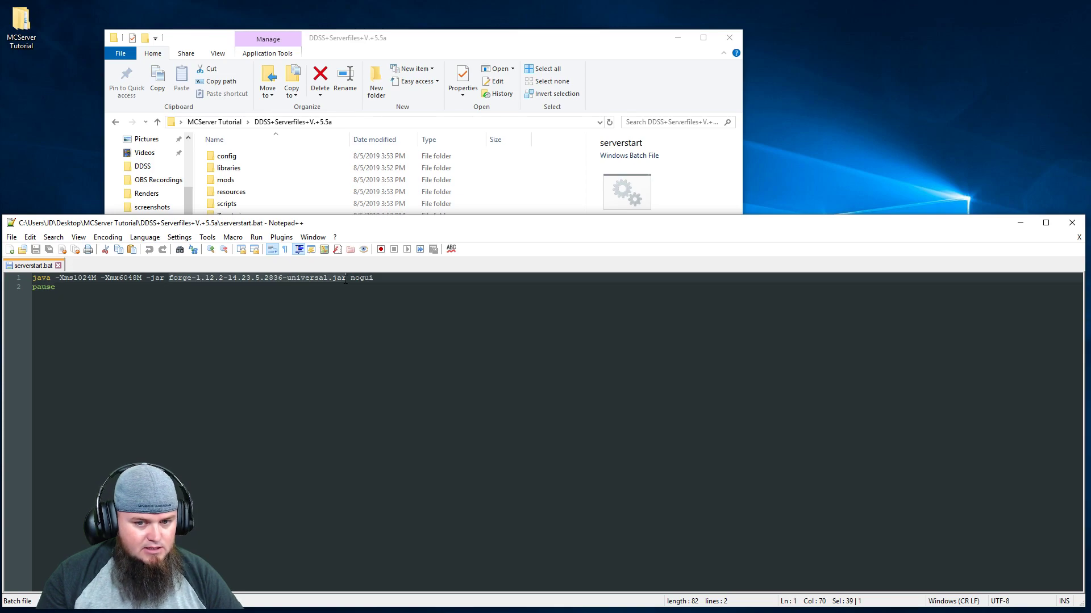
drag(351, 280, 376, 286)
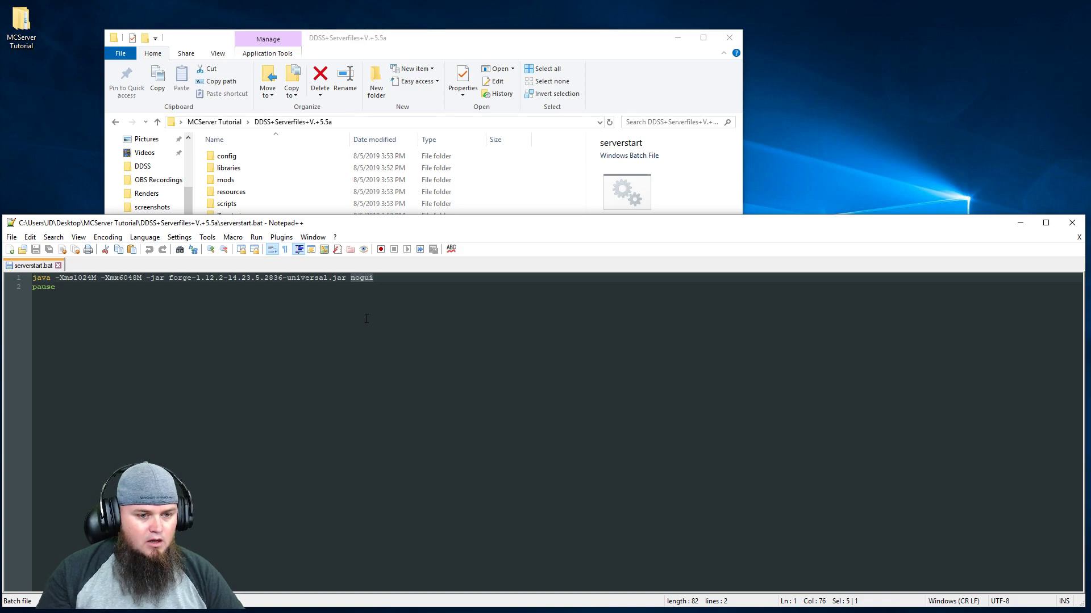
click(105, 296)
shift+click(29, 291)
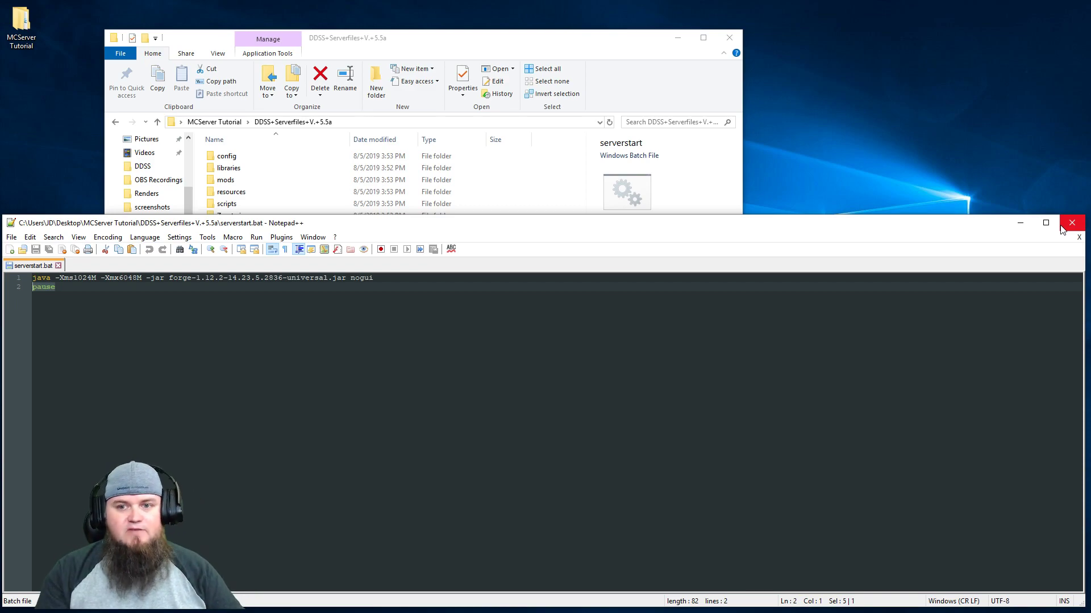
click(512, 58)
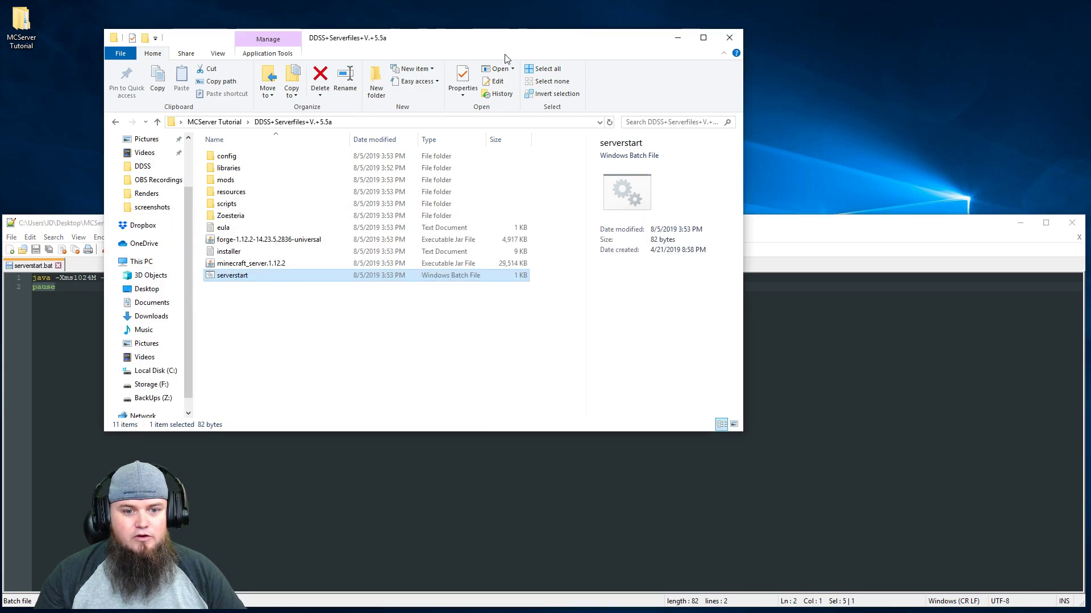
Run serverstart past the SmartScreen warning and bring the folder in front of the starting console
double_click(240, 278)
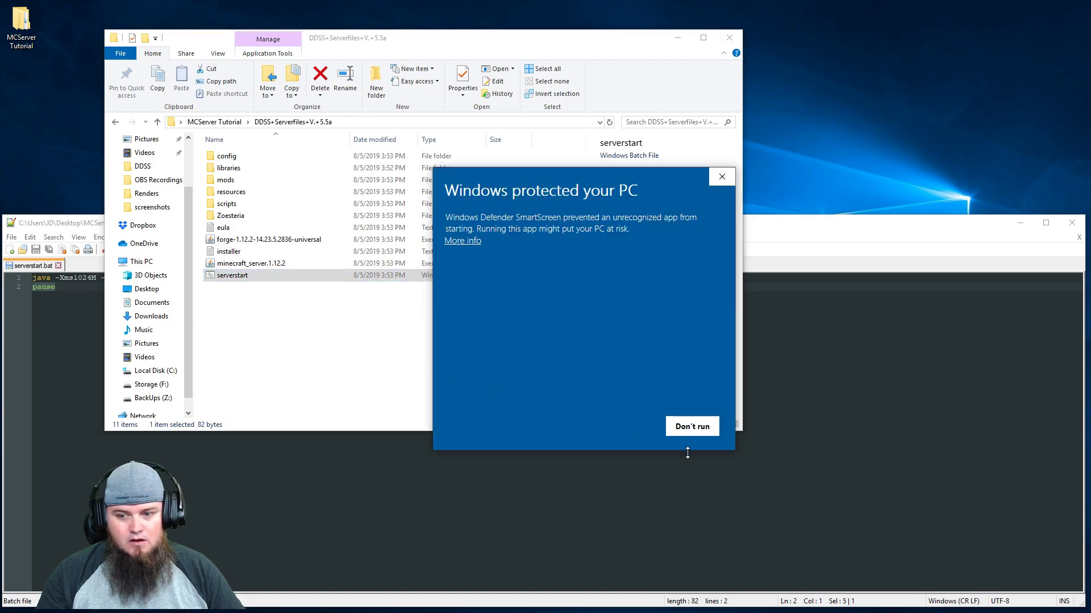
click(463, 241)
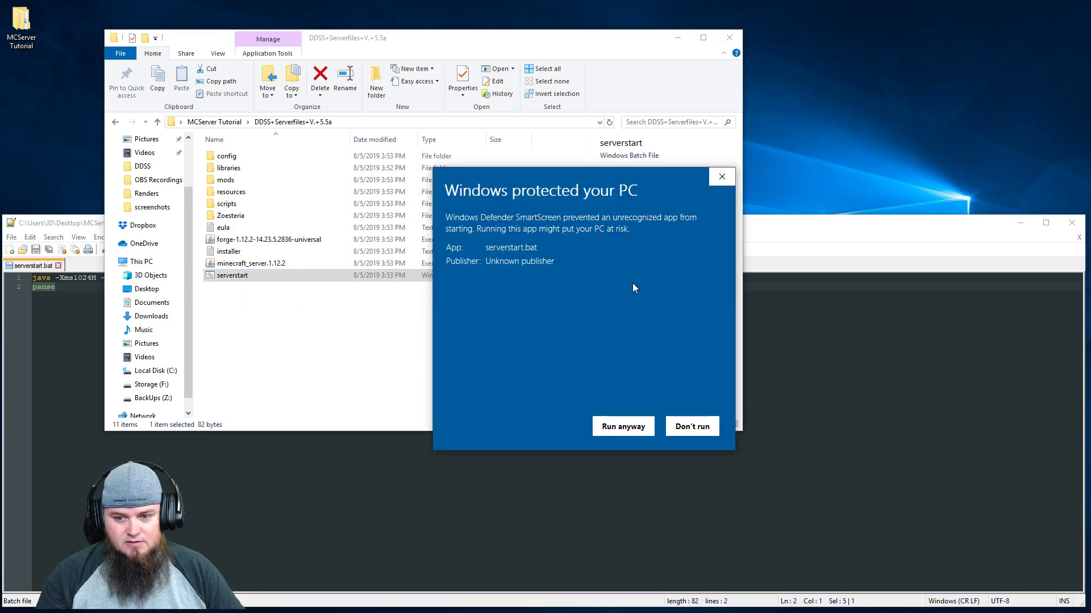
click(623, 426)
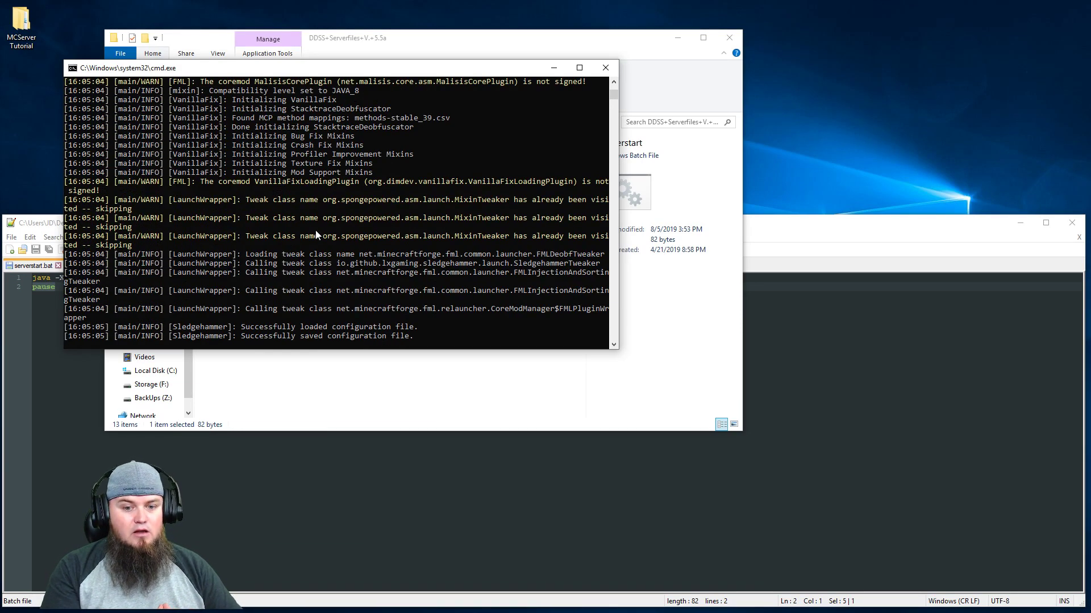
click(366, 41)
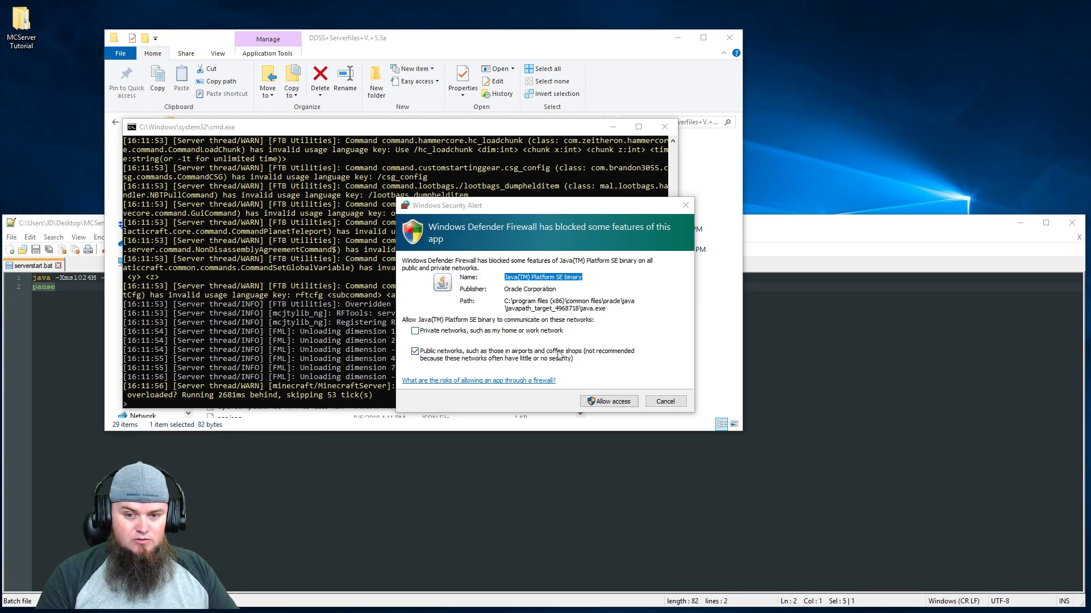
Allow Java through the firewall, shut the server down with 'stop', close the console, maximize the folder
click(630, 401)
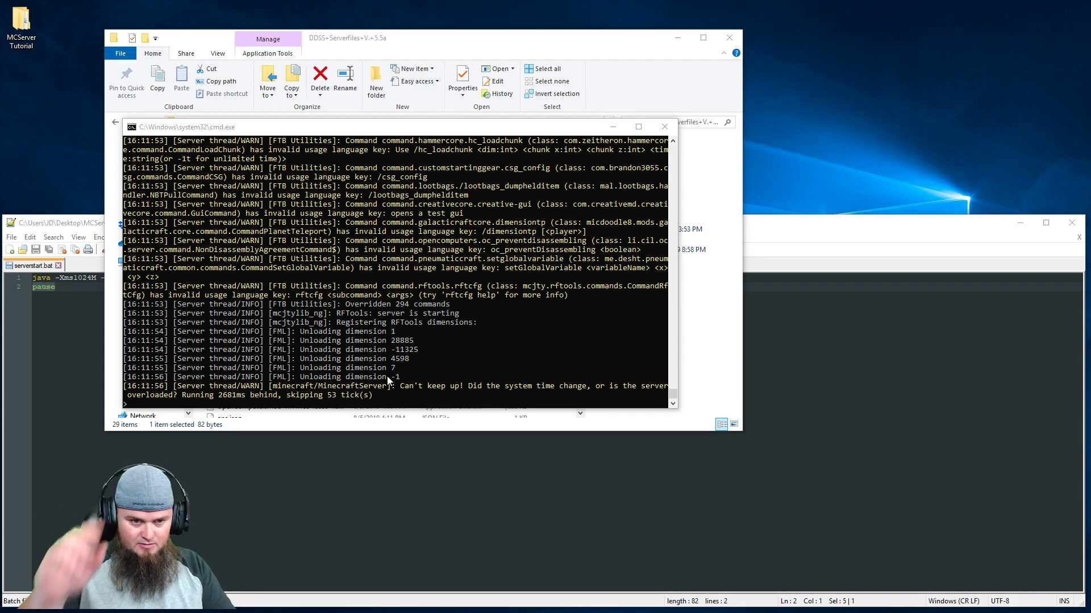
click(370, 43)
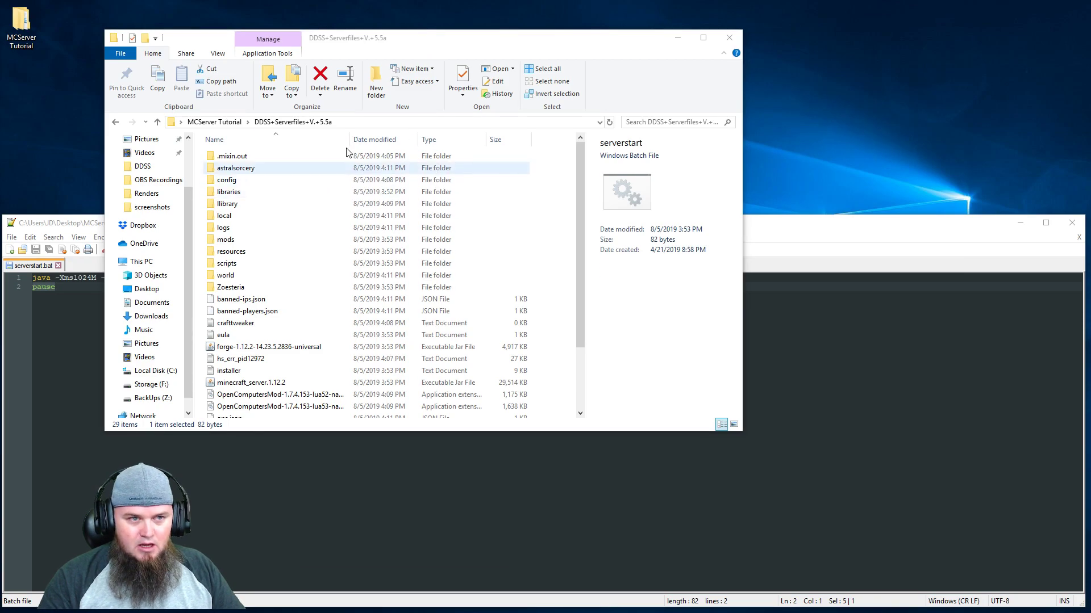
key(alt+Tab)
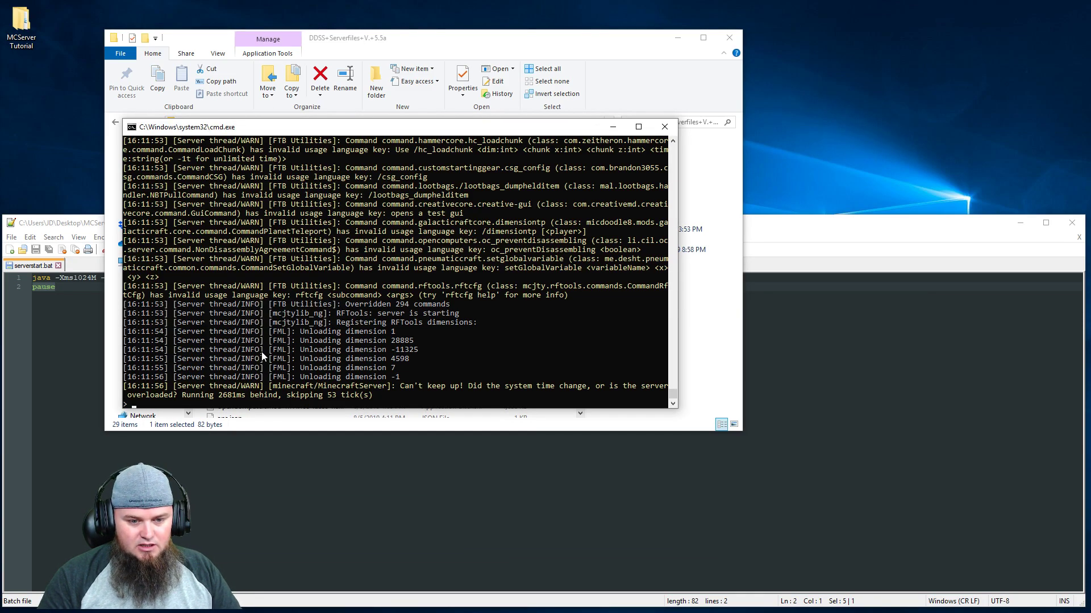
text(stop)
key(Return)
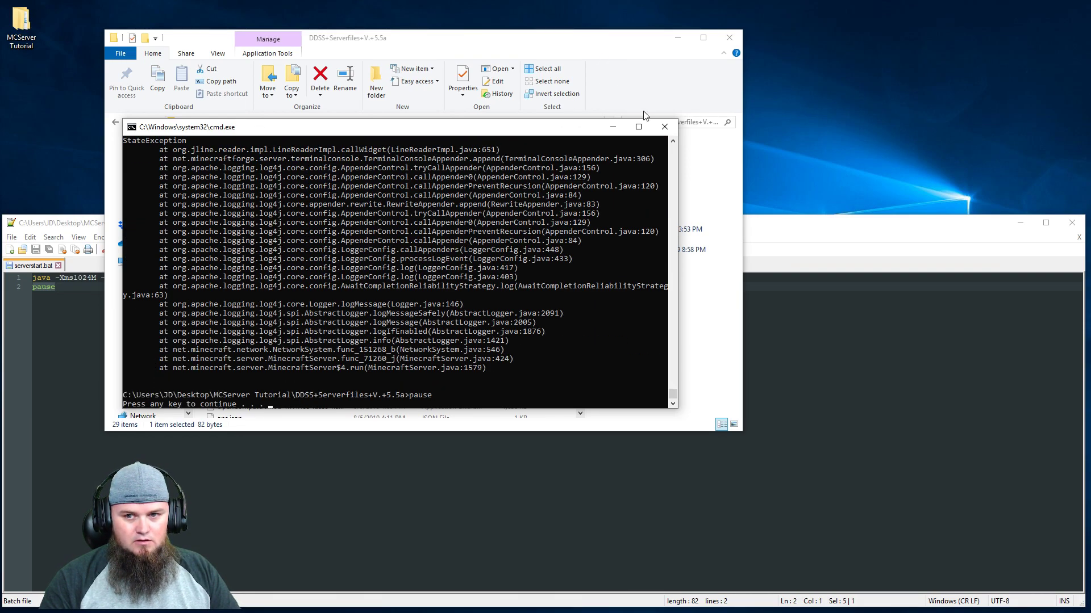
key(Return)
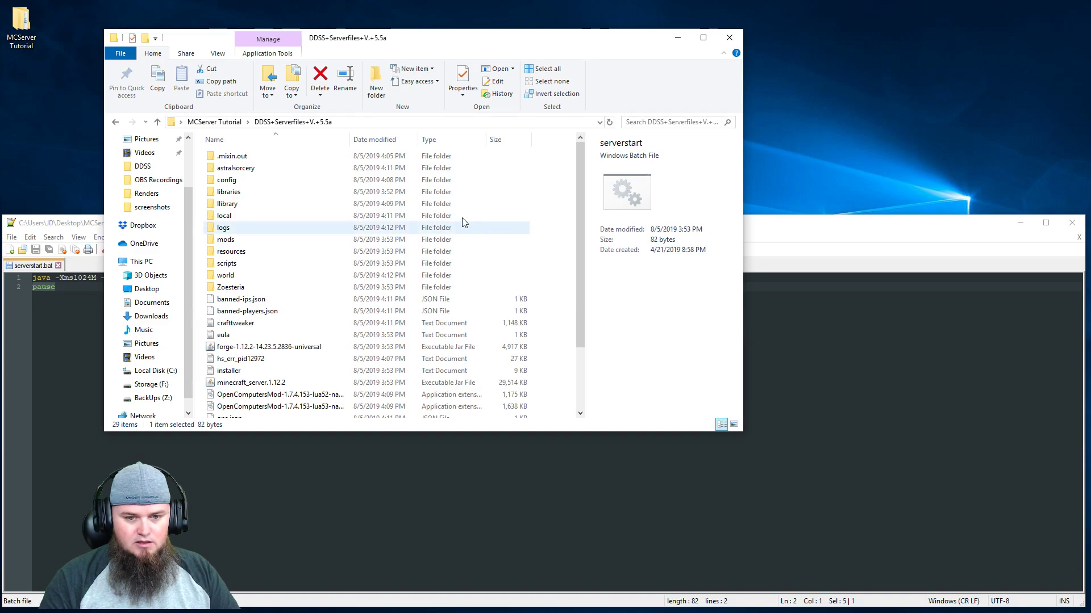
double_click(478, 39)
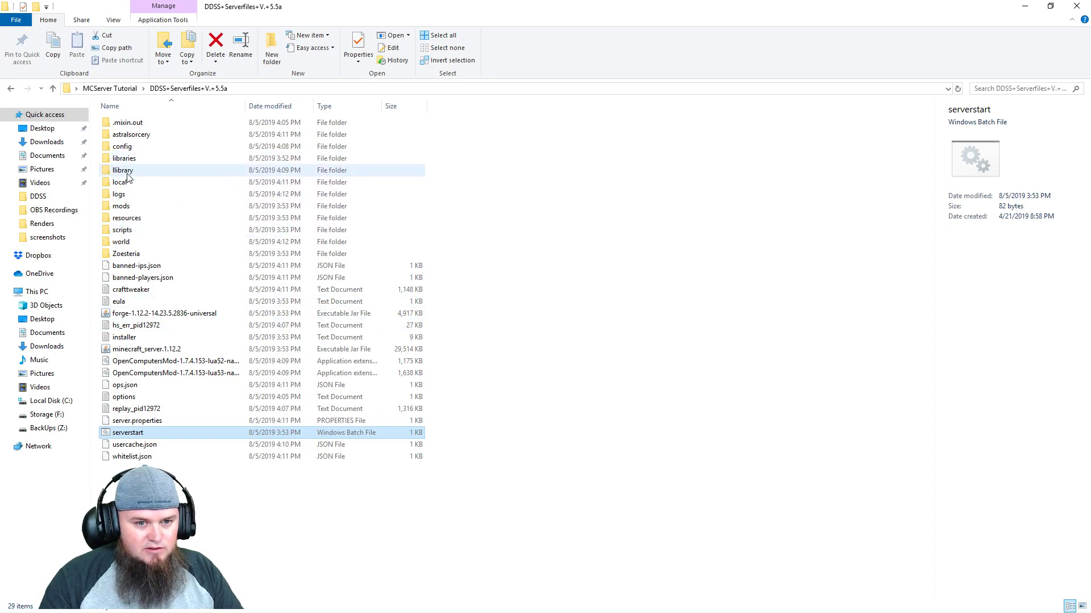
Browse the mods and config folders, returning to the server files folder after each
click(126, 208)
double_click(126, 207)
scroll(205, 227, down, 1)
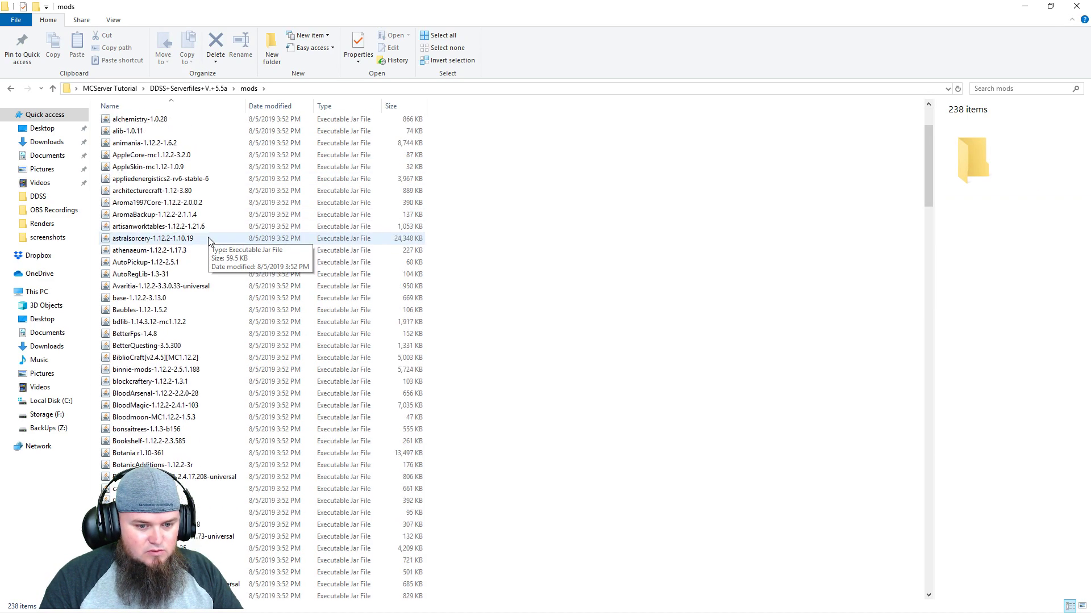
scroll(209, 240, up, 1)
key(BackSpace)
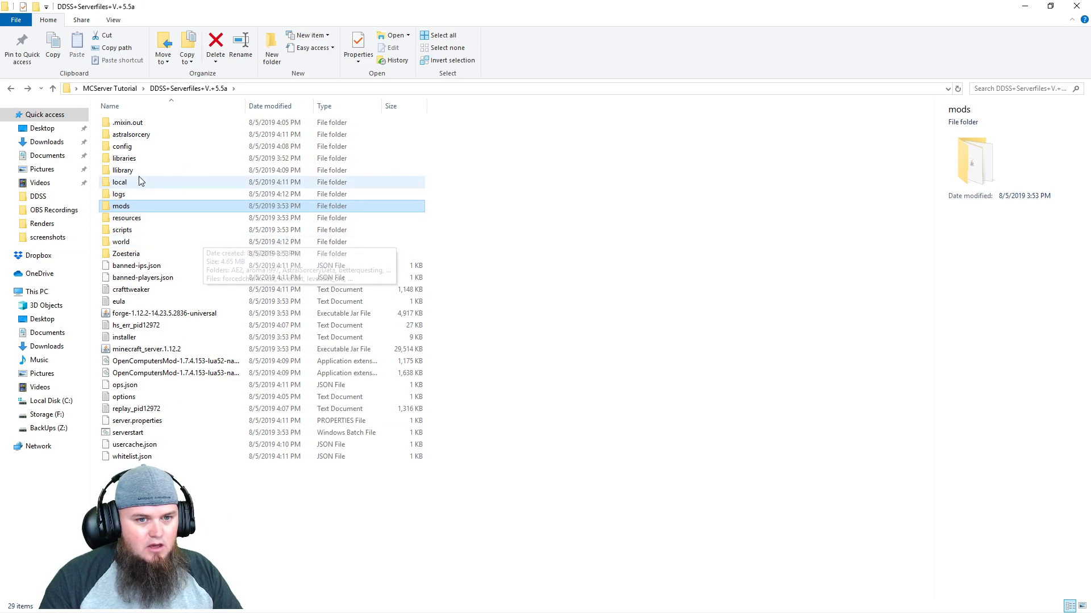
double_click(127, 147)
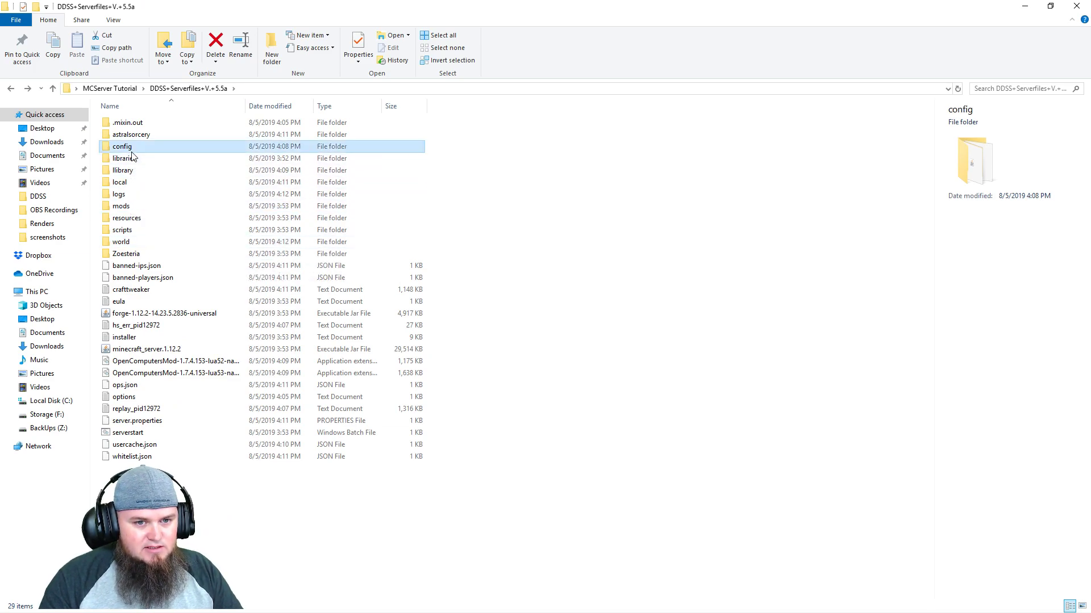
scroll(213, 193, down, 9)
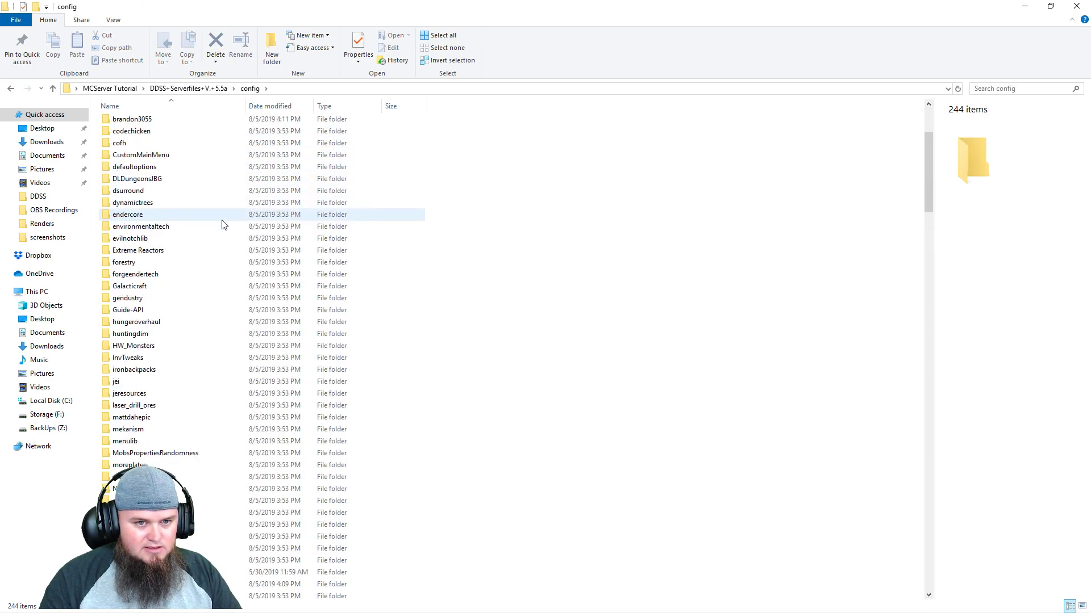
key(BackSpace)
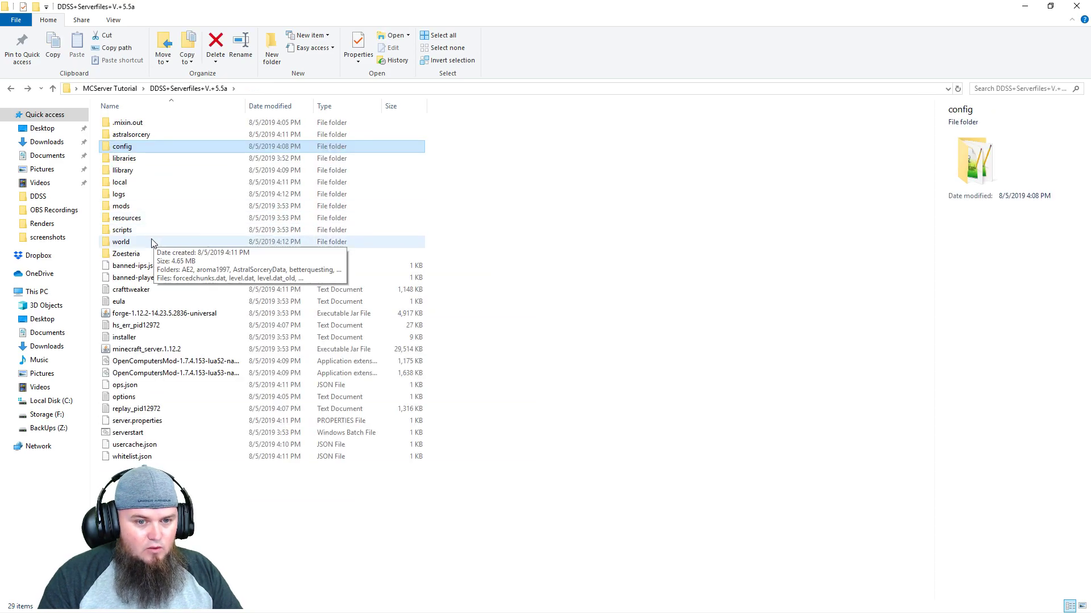
Inspect the generated world folder, then bring up server.properties' context menu
double_click(152, 243)
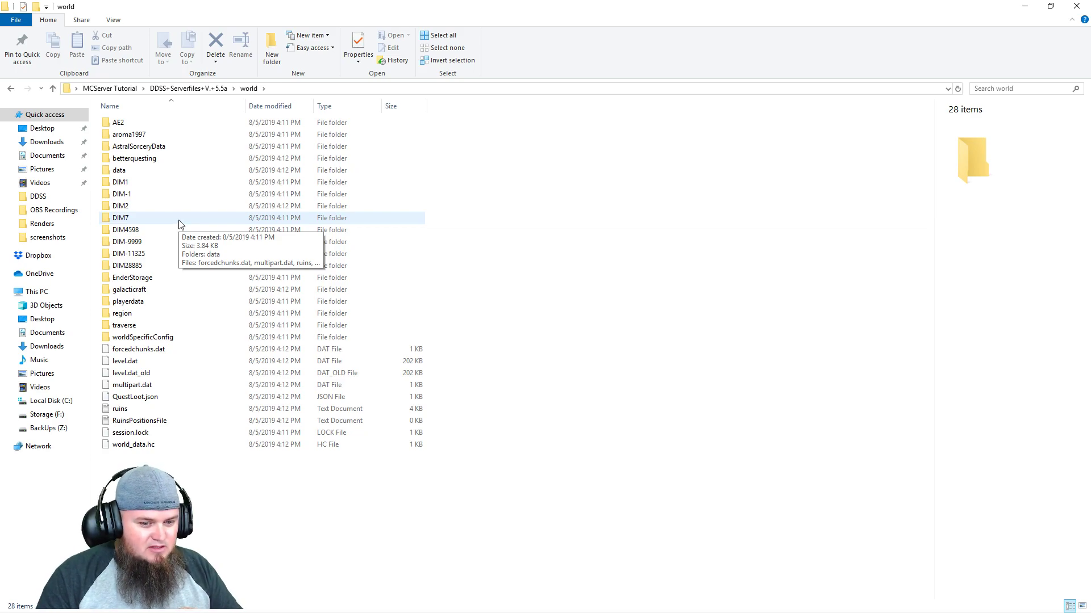
key(alt+Left)
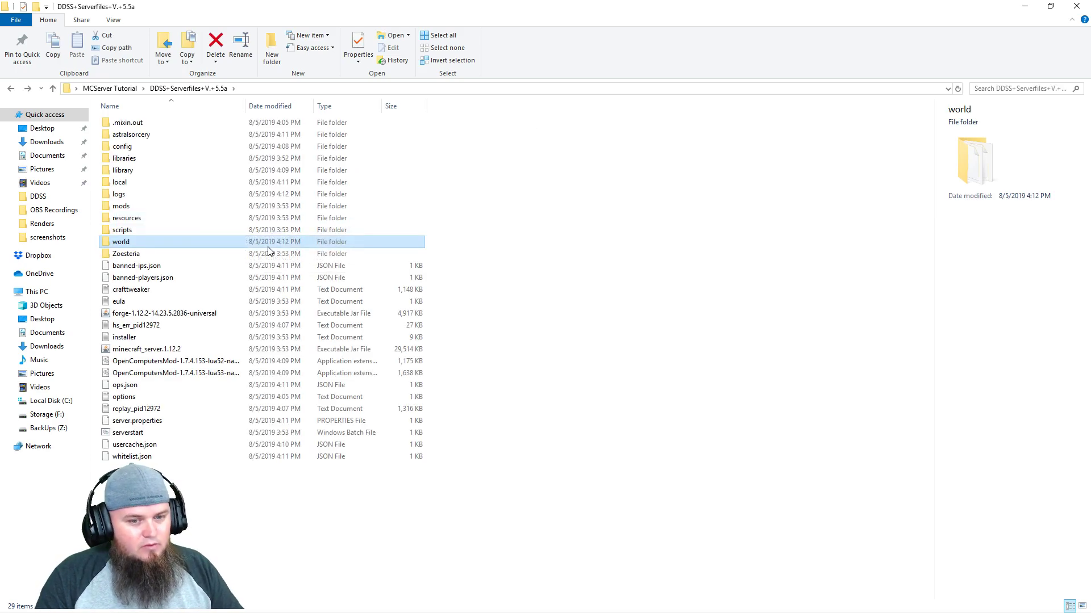
right_click(151, 423)
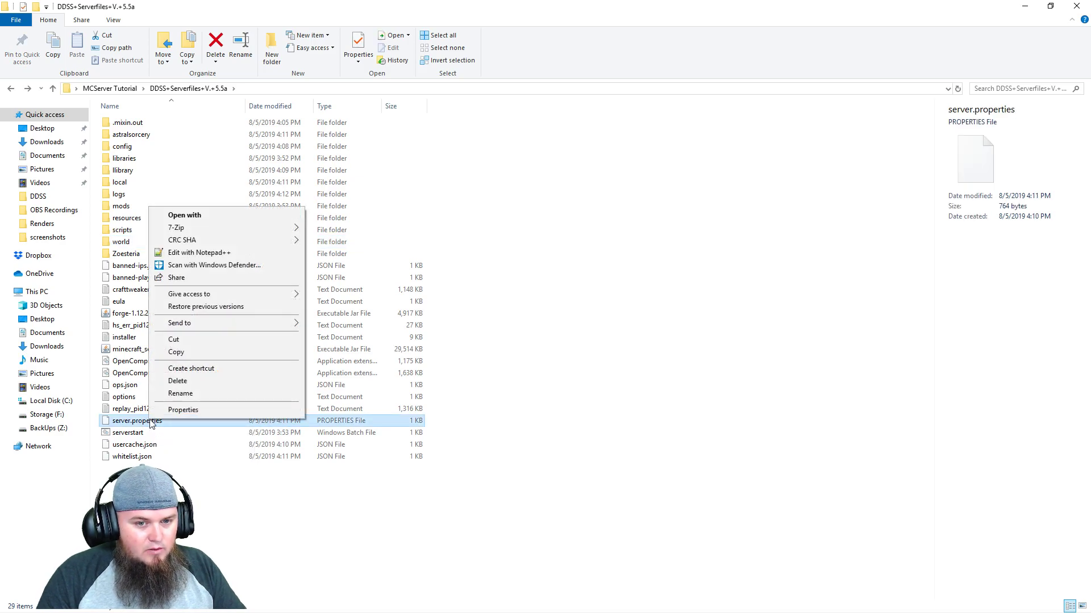
Replace server.properties in Notepad++ with the pasted 39-line configuration, noting spawn-protection=16
click(239, 253)
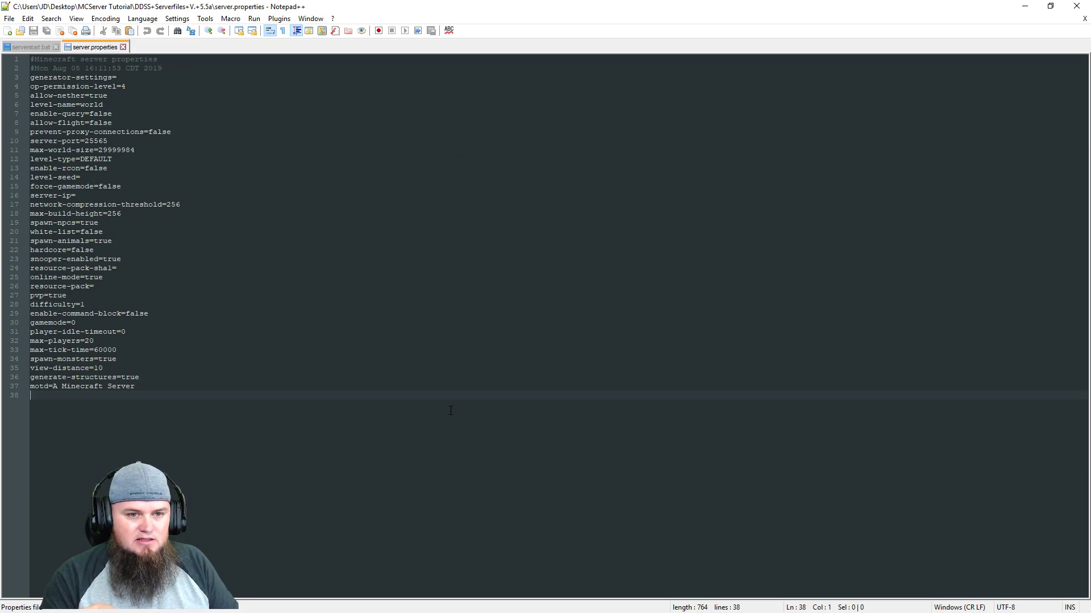
key(ctrl+a)
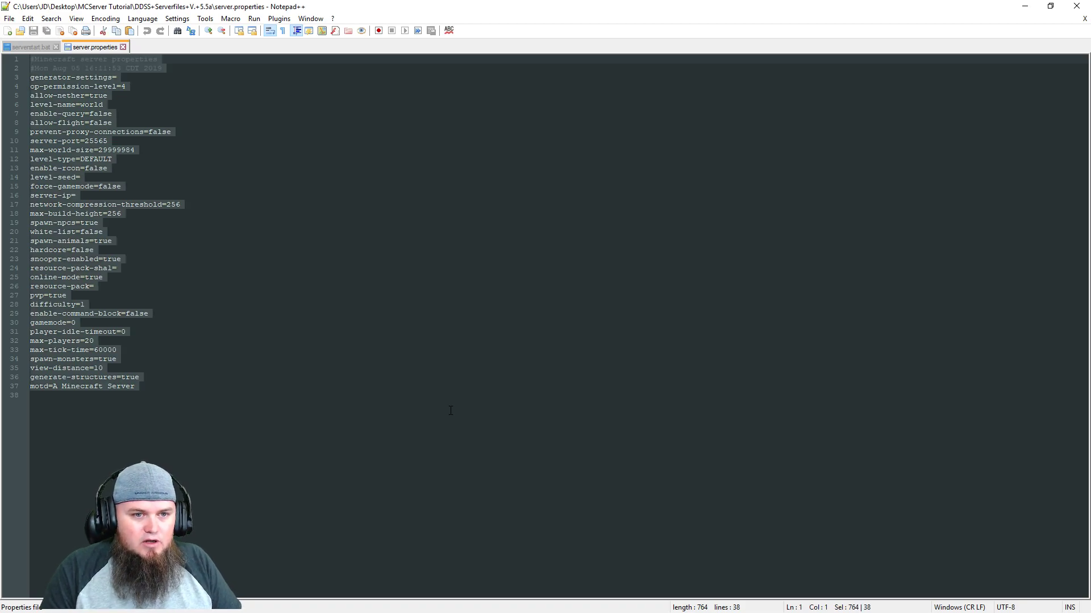
text(#Minecraft server properties #Wed Jul 31 23:04:53 CDT 2019 spawn-protection=16 max-tick-time=-1 generator-settings= force-gamemode=false allow-nether=true gamemode=0 broadcast-console-to-ops=true enable-query=false player-idle-timeout=0 difficulty=2 spawn-monsters=true op-permission-level=4 pvp=false snooper-enabled=true level-type=quark_realistic hardcore=false enable-command-block=false max-players=2 network-compression-threshold=256 resource-pack-sha1= max-world-size=29999984 server-port=xxxxxxx server-ip= spawn-npcs=true allow-flight=true level-name=world view-distance=10 resource-pack= spawn-animals=true white-list=false generate-structures=true online-mode=true max-build-height=256 level-seed= prevent-proxy-connections=false enable-rcon=false motd=A Dungeons, Dragons and Space Shuttles Stream Server)
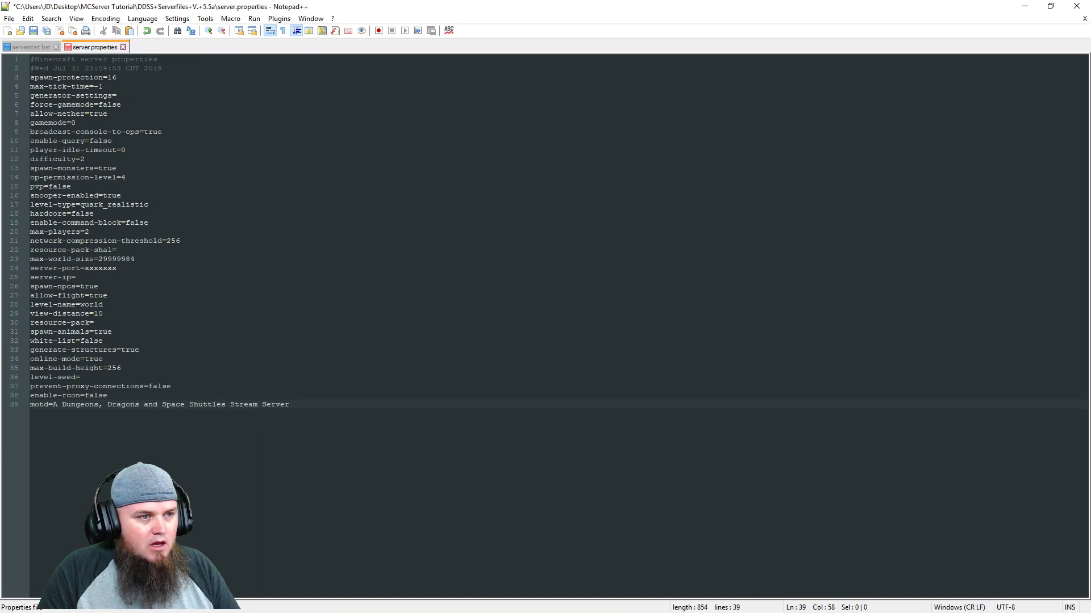
click(130, 80)
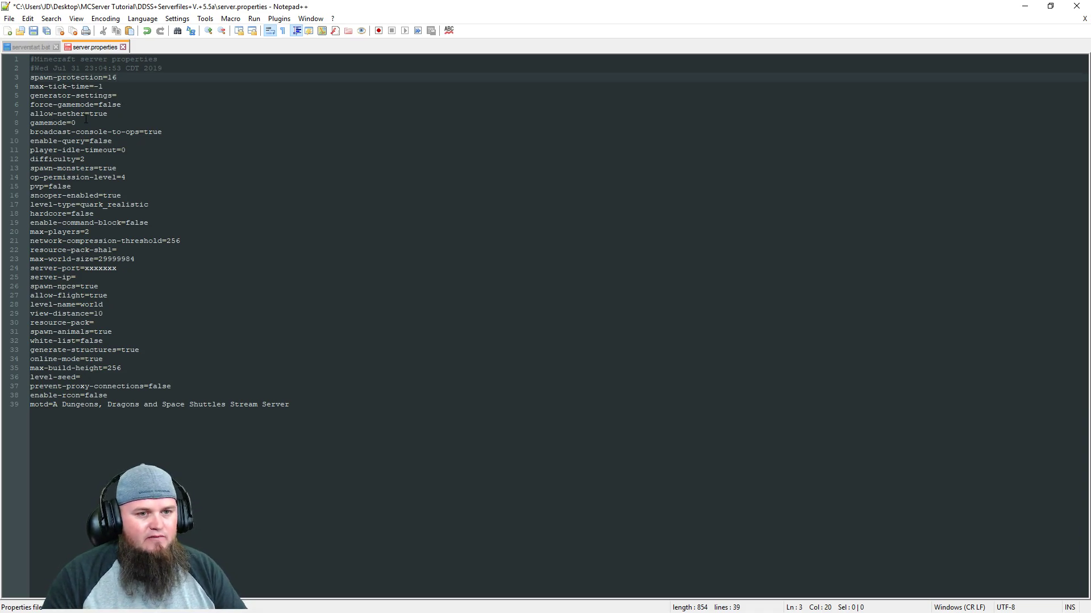
drag(86, 122, 29, 124)
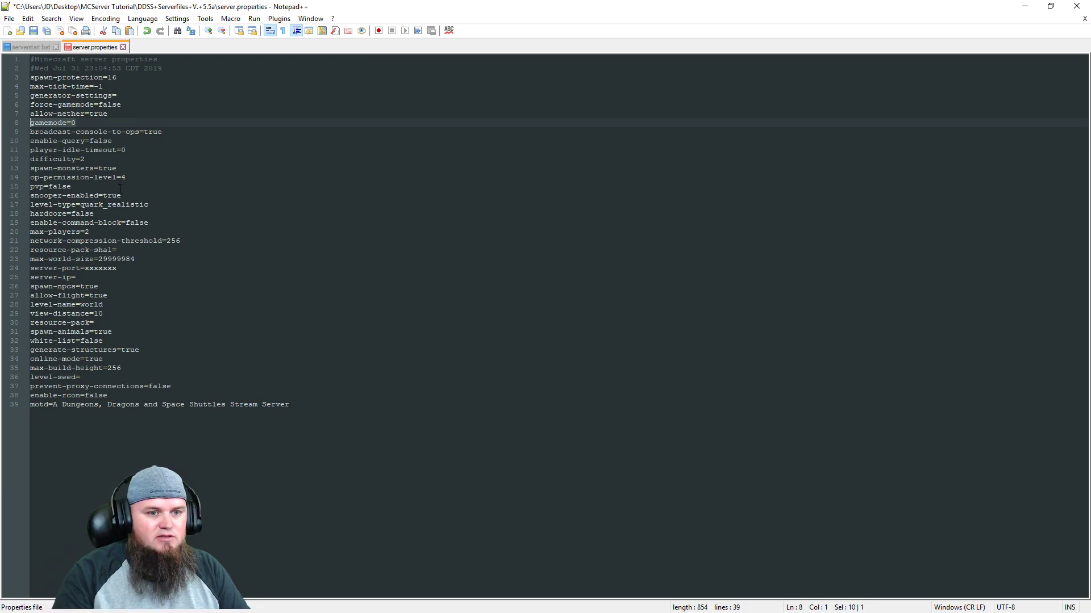
Review pvp, level-type=quark_realistic, hardcore, command blocks, max-players=2, max-world-size and server-port in server.properties
click(120, 188)
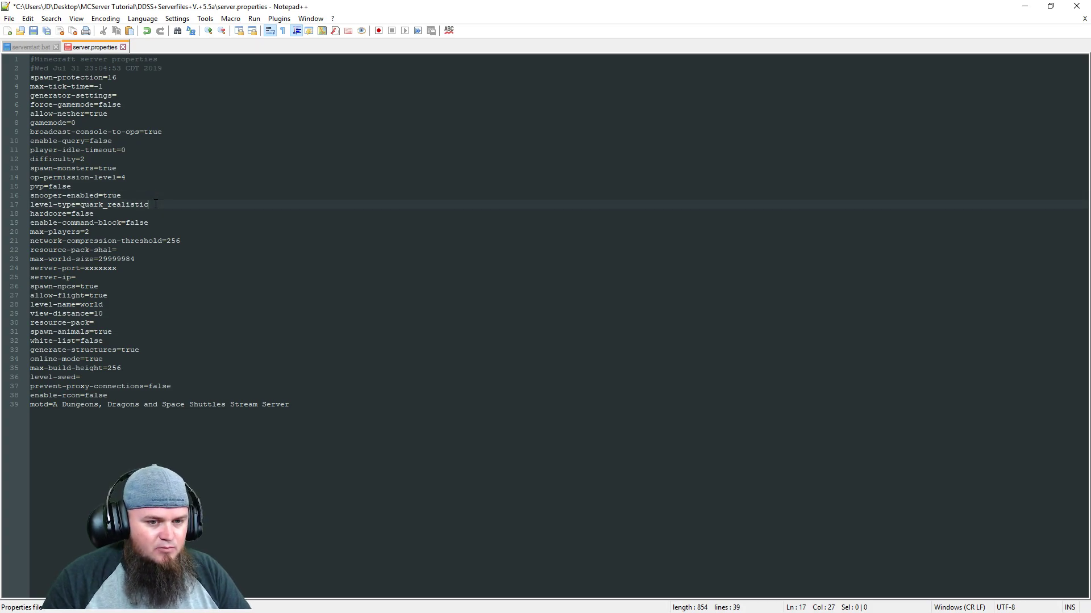
drag(155, 204, 25, 210)
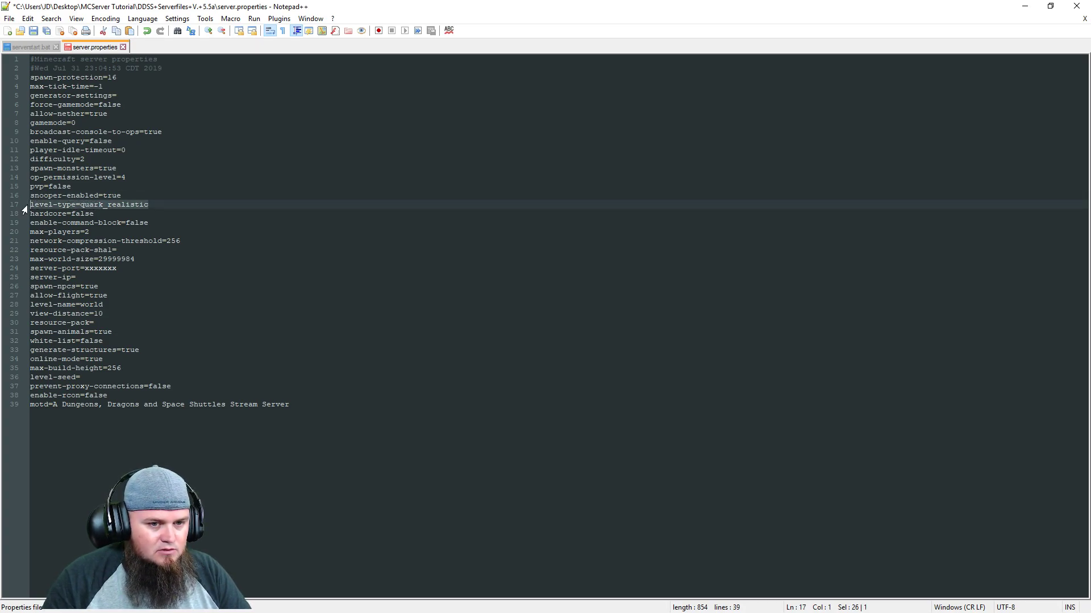
click(85, 212)
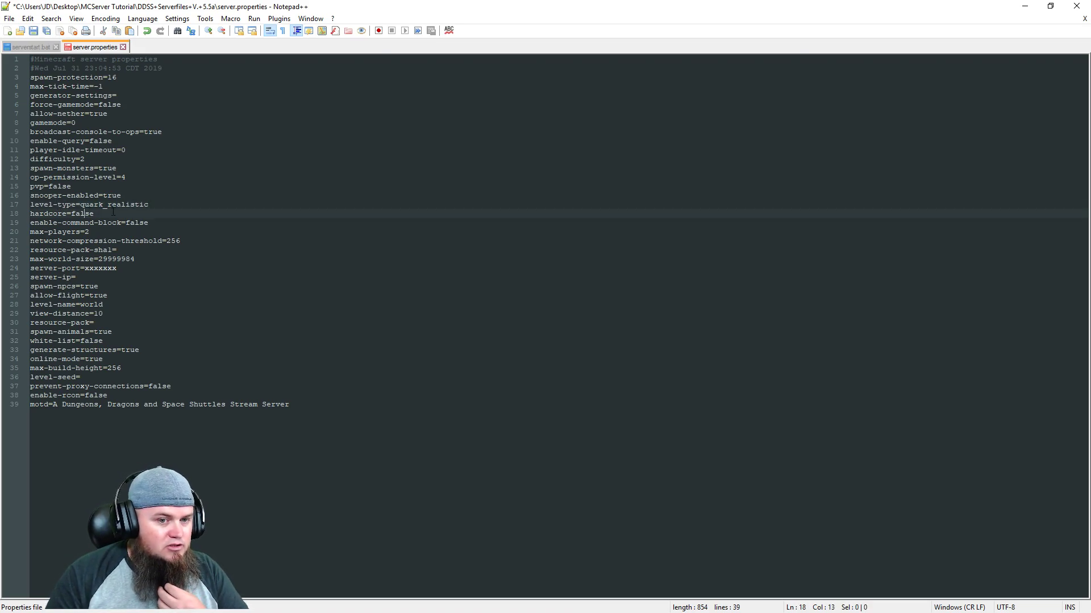
click(153, 222)
click(125, 232)
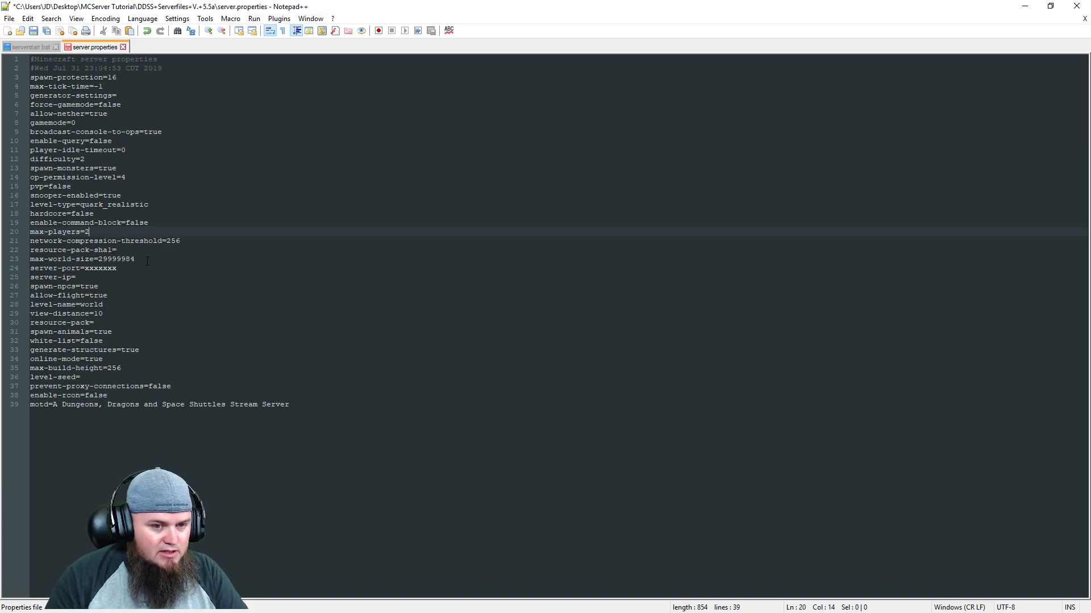
drag(140, 260, 31, 259)
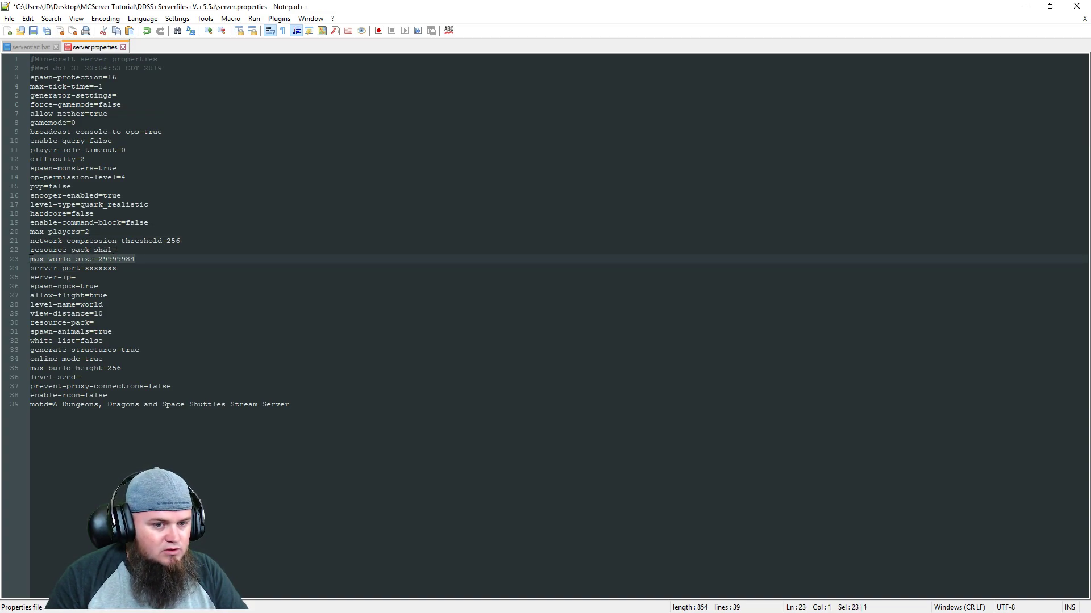
click(124, 267)
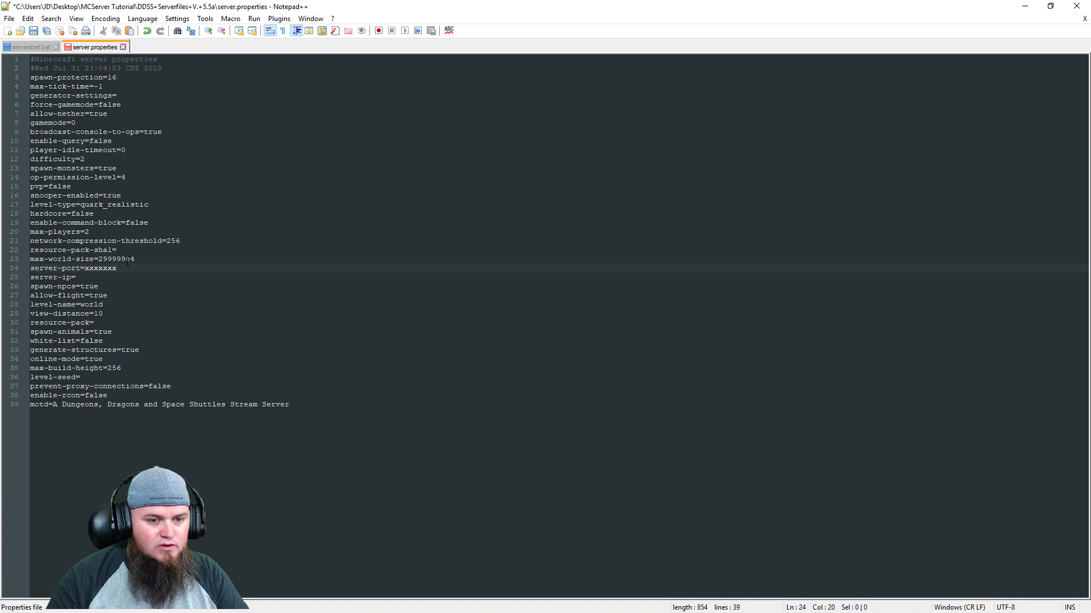
Review the empty server-ip, spawn-npcs=true, allow-flight=true, level-name world and empty level-seed settings
click(95, 274)
click(139, 286)
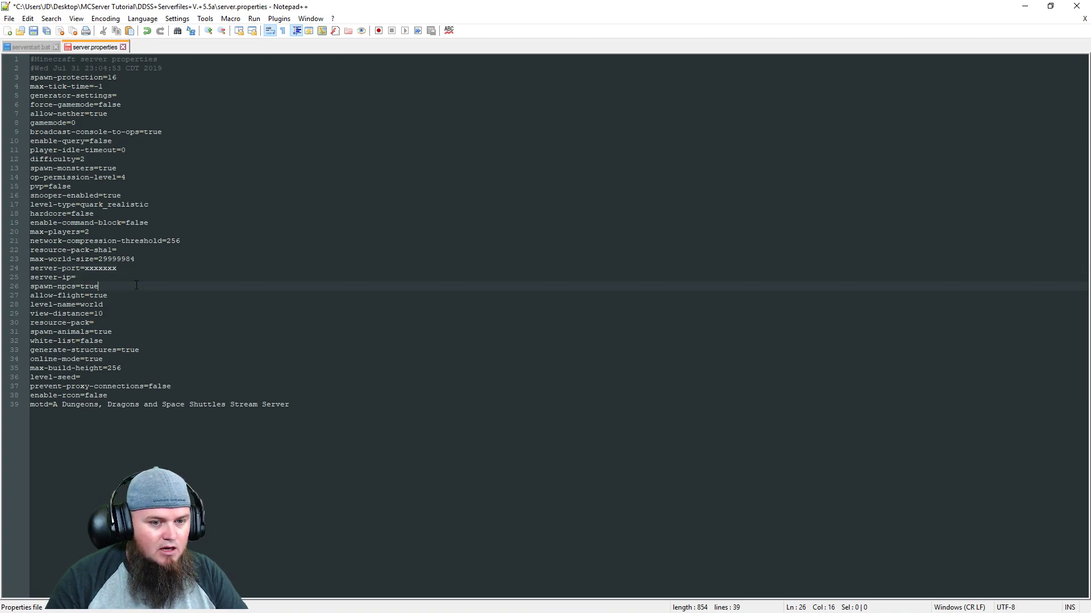
click(137, 294)
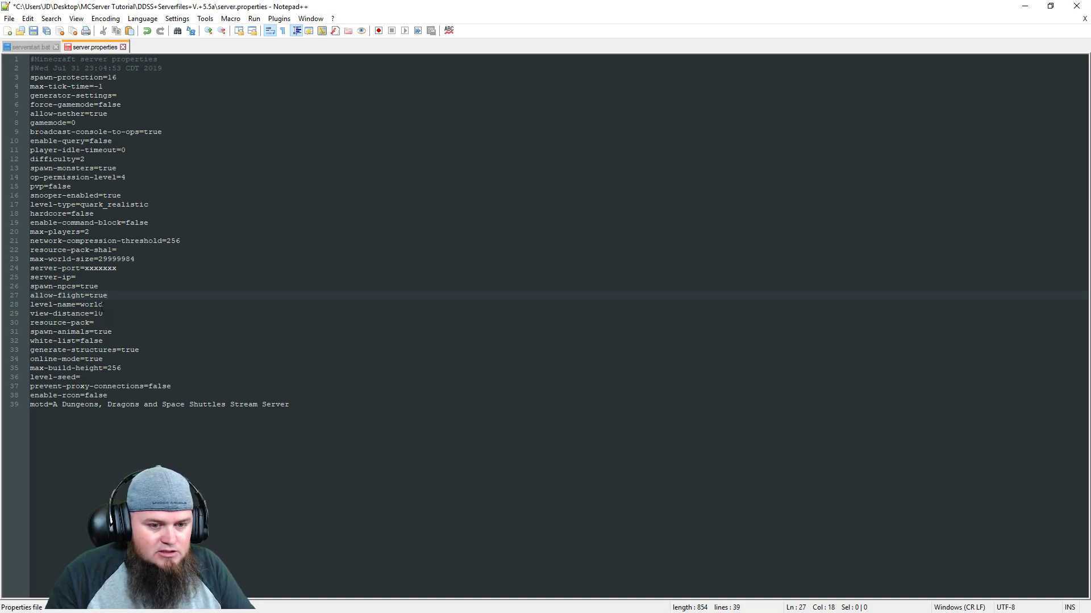
drag(105, 306, 80, 305)
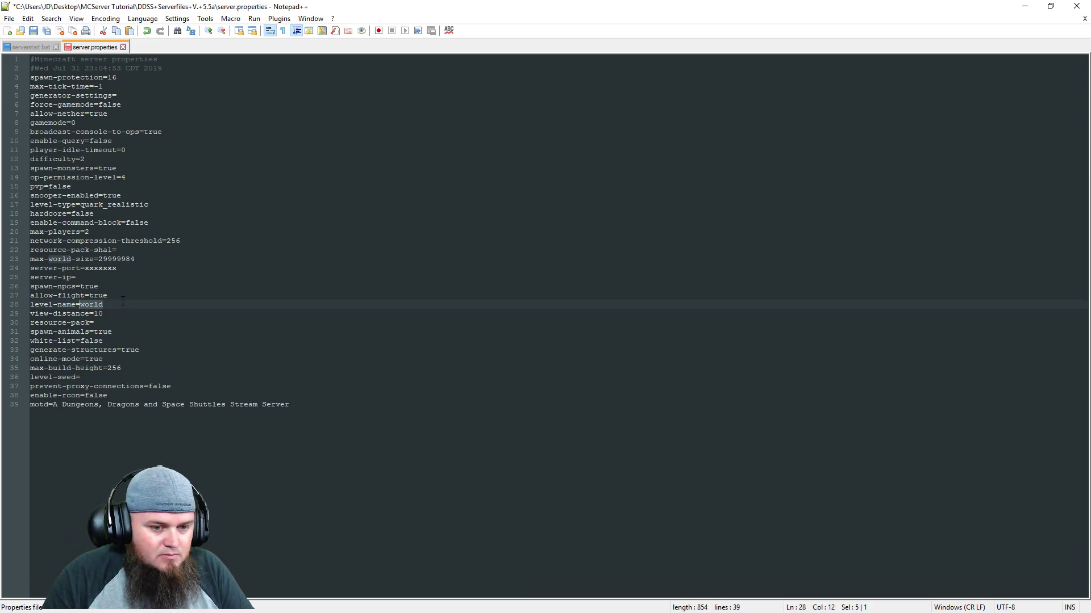
click(121, 302)
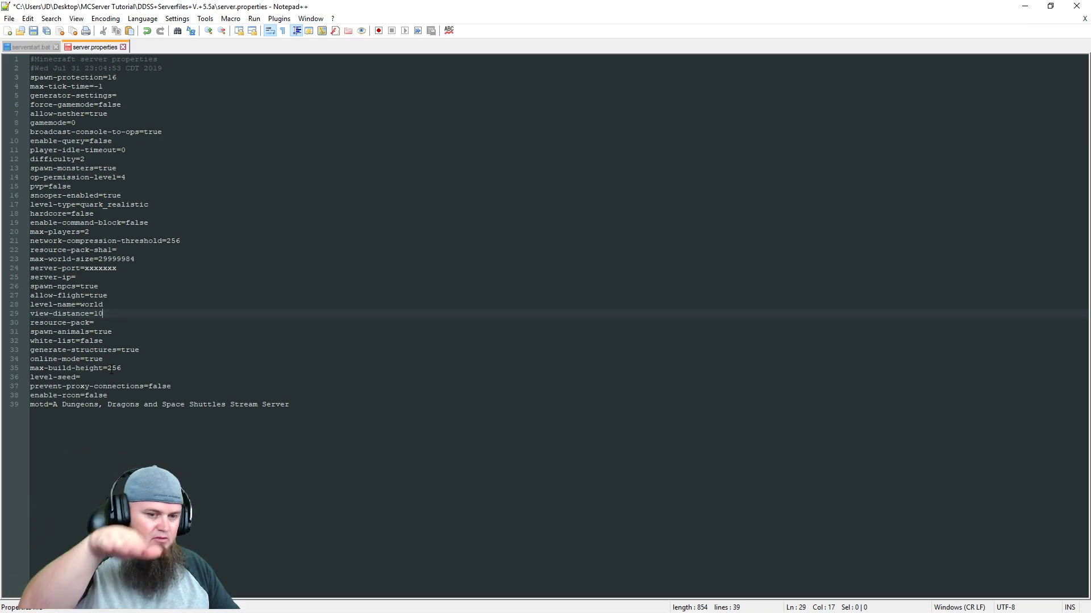
click(91, 377)
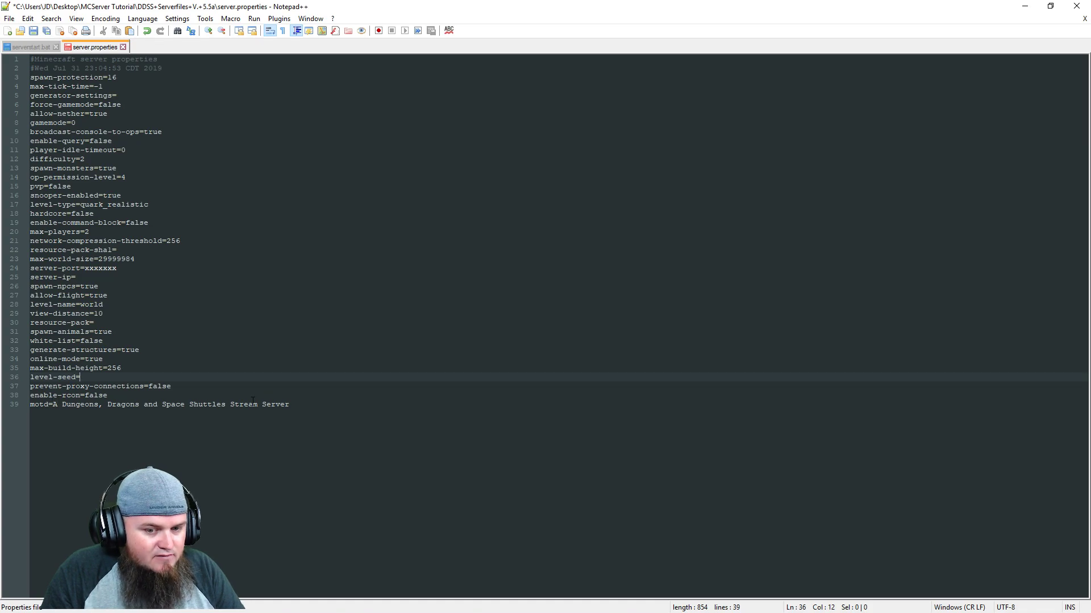
Save the edited 39-line server.properties
drag(312, 401, 30, 59)
click(187, 199)
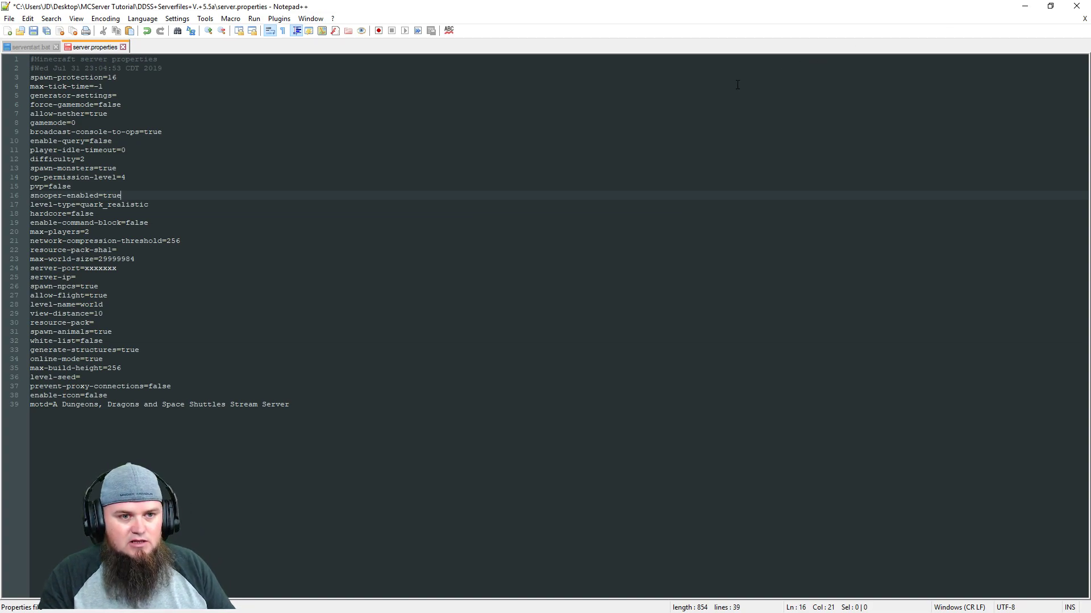
key(ctrl+s)
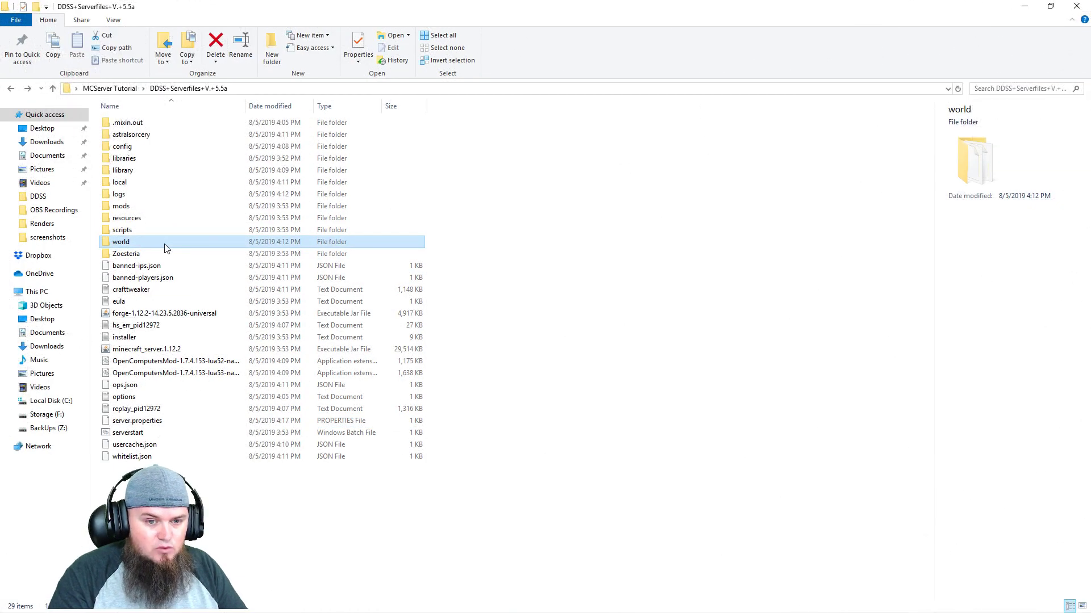
Delete the world folder from the server folder
key(Delete)
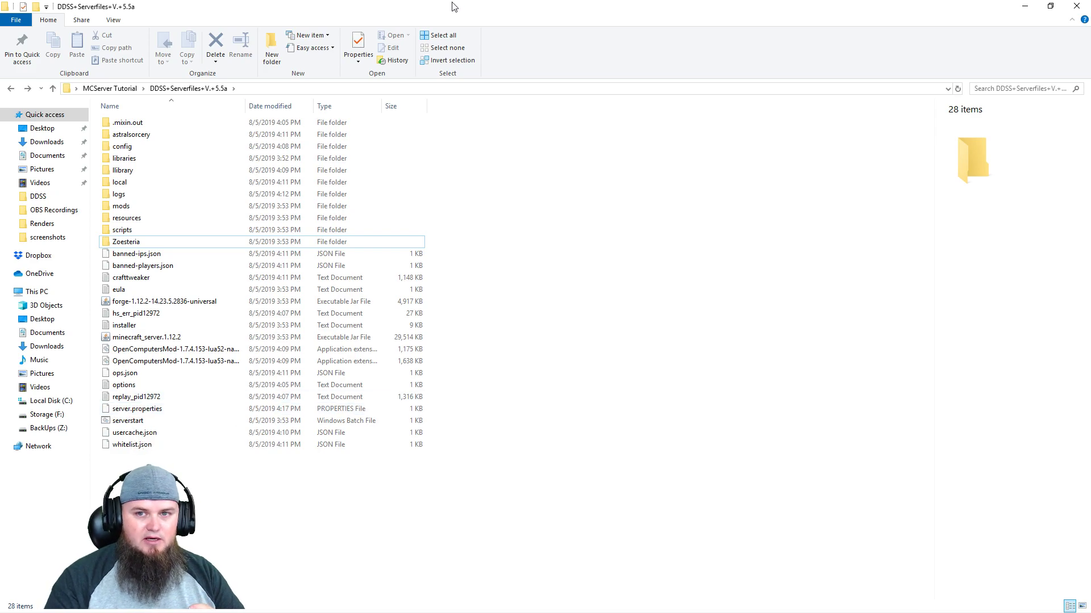
drag(453, 5, 590, 22)
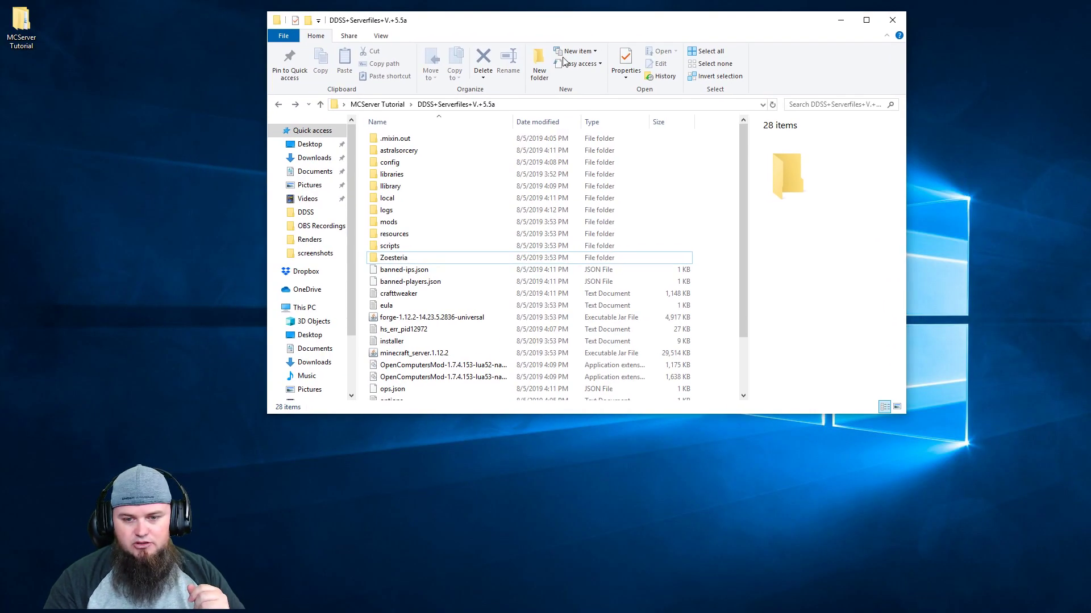
scroll(549, 206, down, 2)
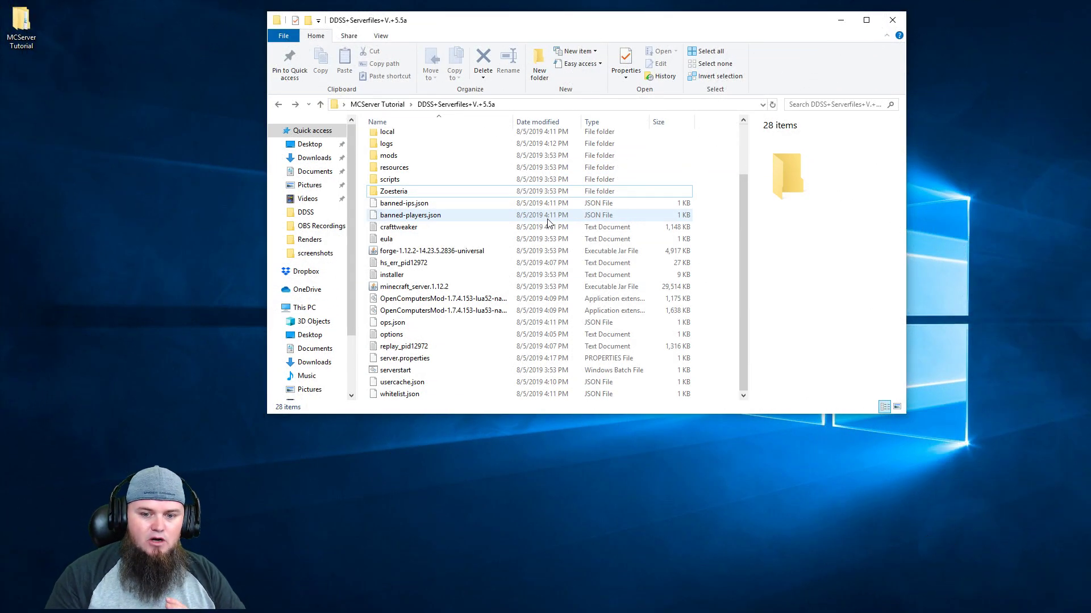
Open serverstart in Notepad and select its -Xms1024M memory flag
right_click(415, 370)
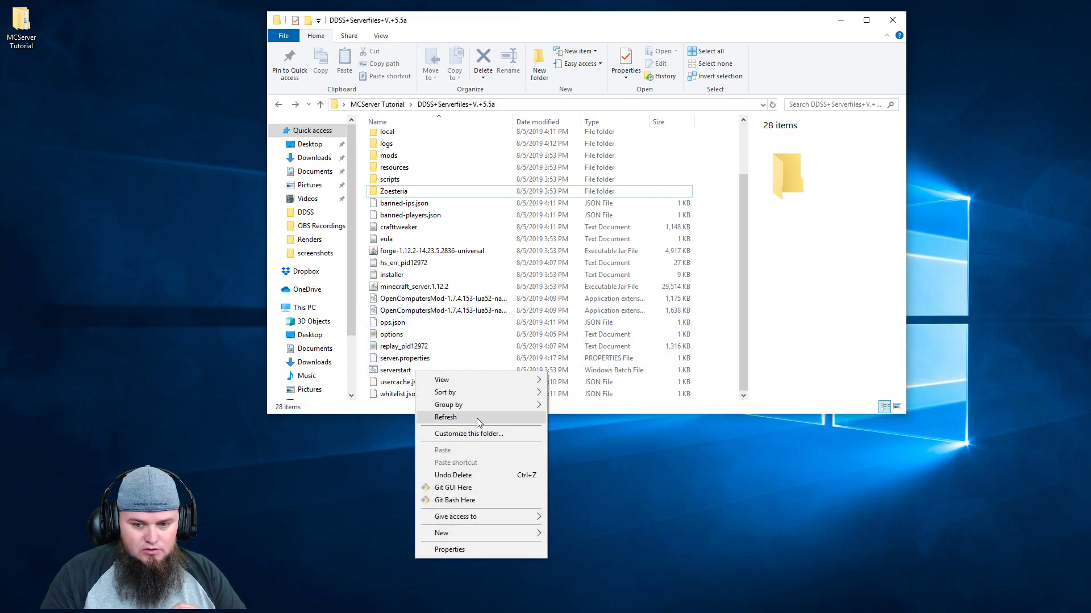
click(396, 372)
right_click(393, 371)
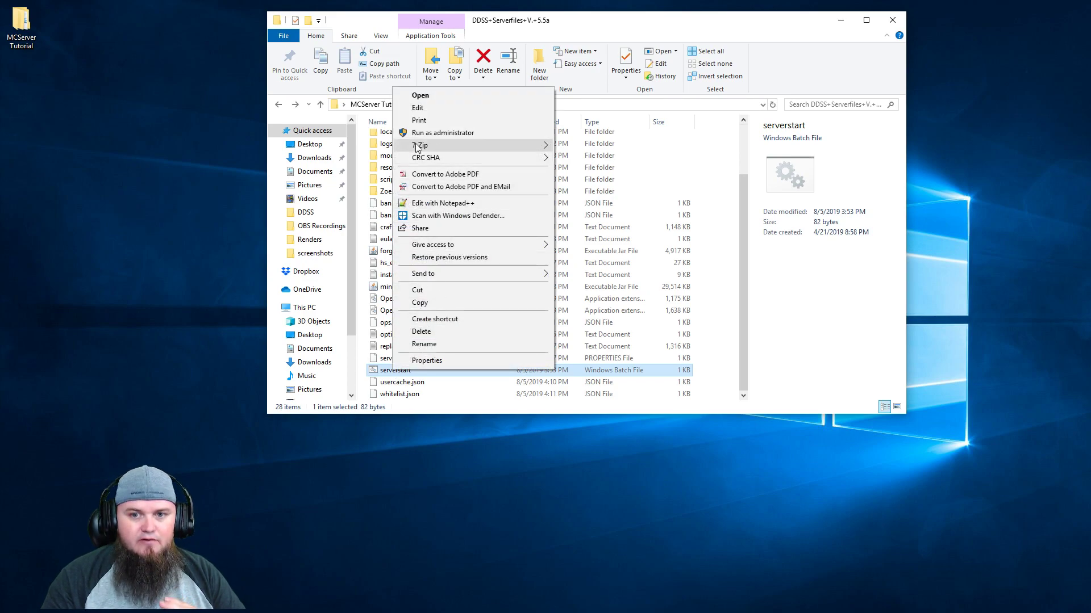
click(430, 109)
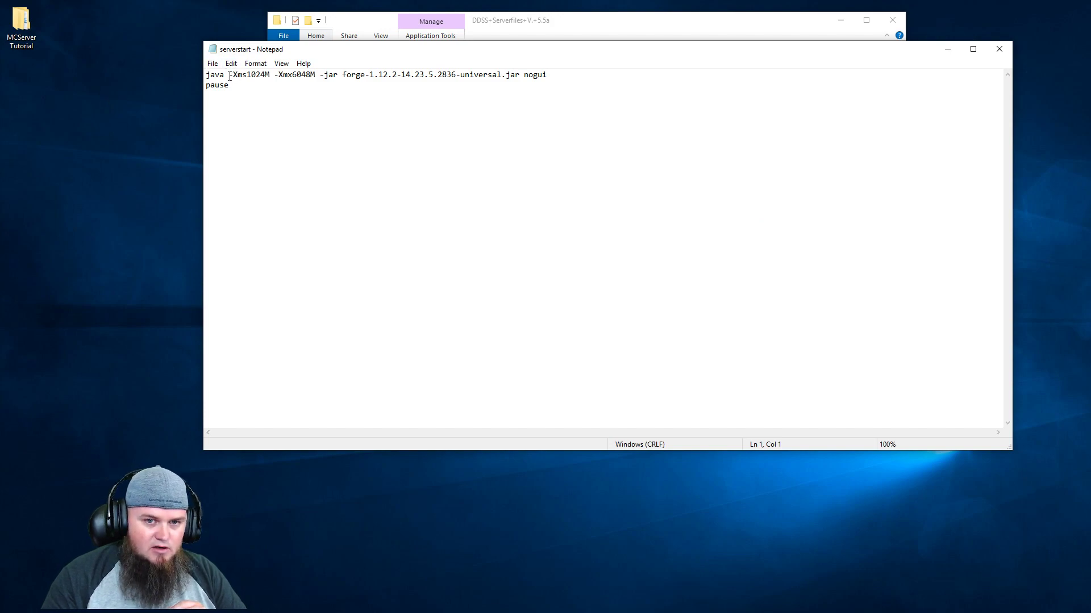
drag(229, 76, 316, 77)
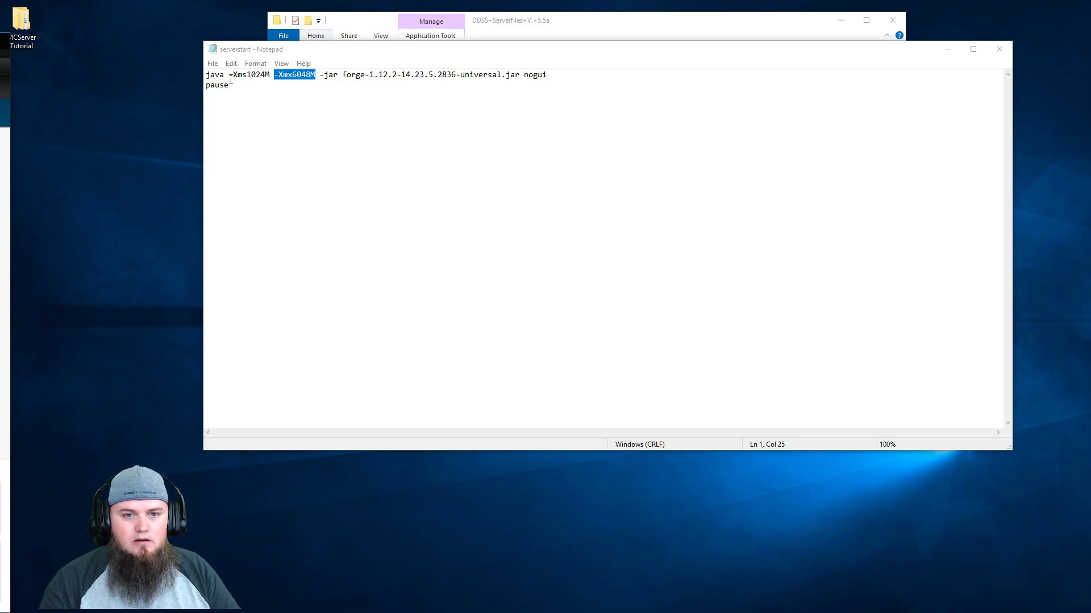
Paste over and then clear serverstart's text in Notepad, closing it with Don't Save
key(ctrl+a)
key(ctrl+v)
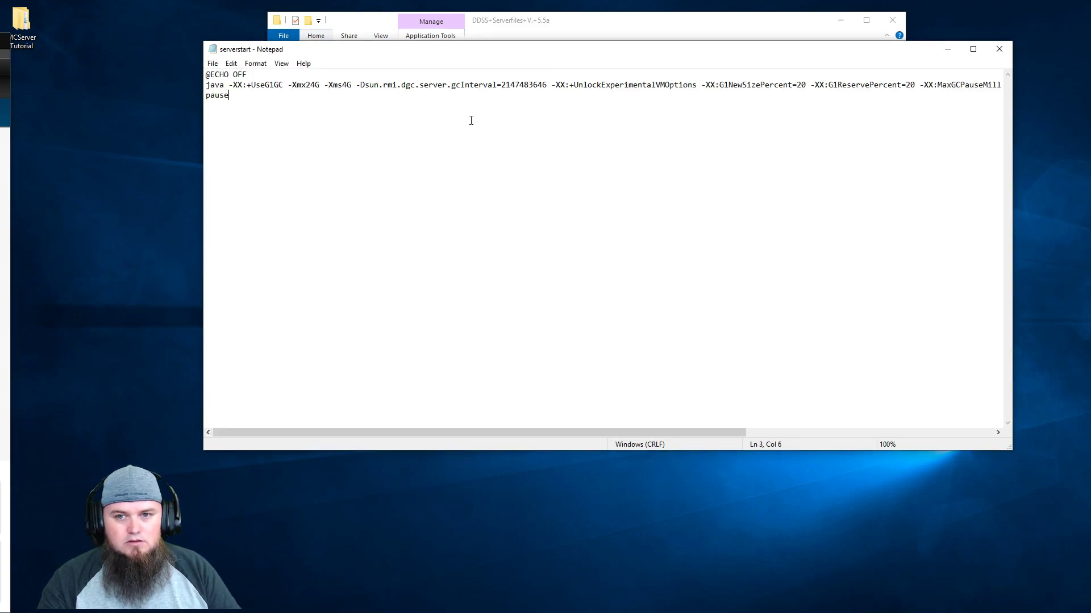
key(ctrl+a)
key(ctrl+c)
key(Delete)
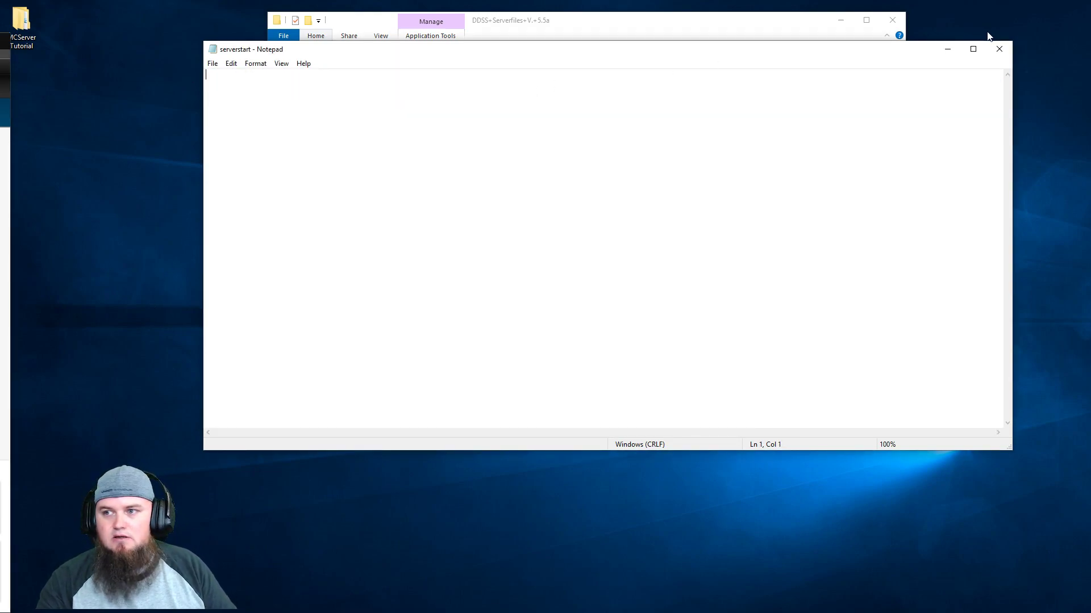
click(998, 49)
click(577, 326)
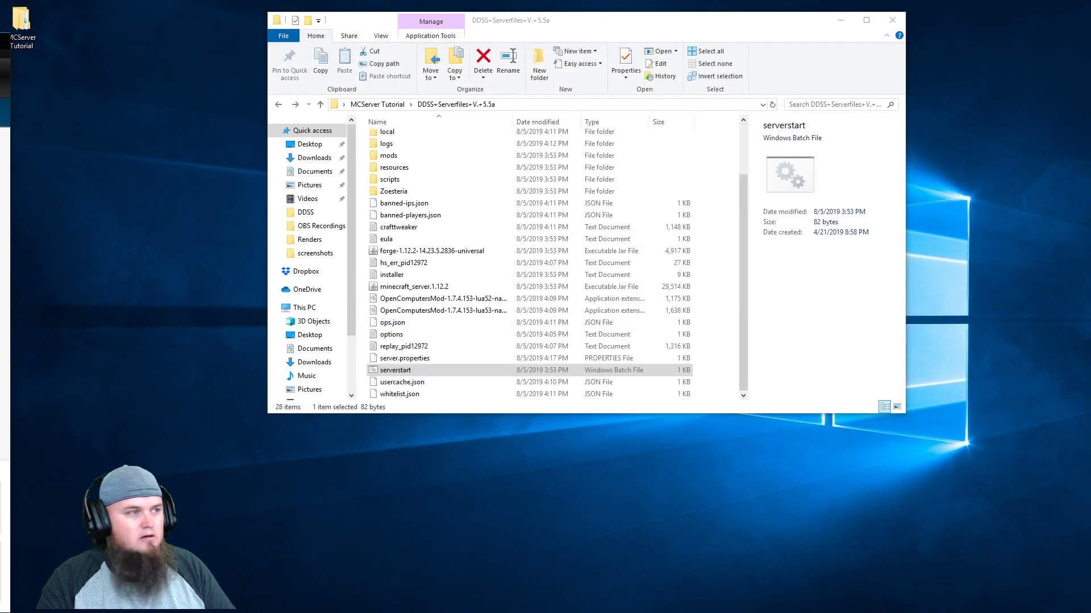
Open serverstart in Notepad++ and replace its contents with the optimized launch script
right_click(398, 370)
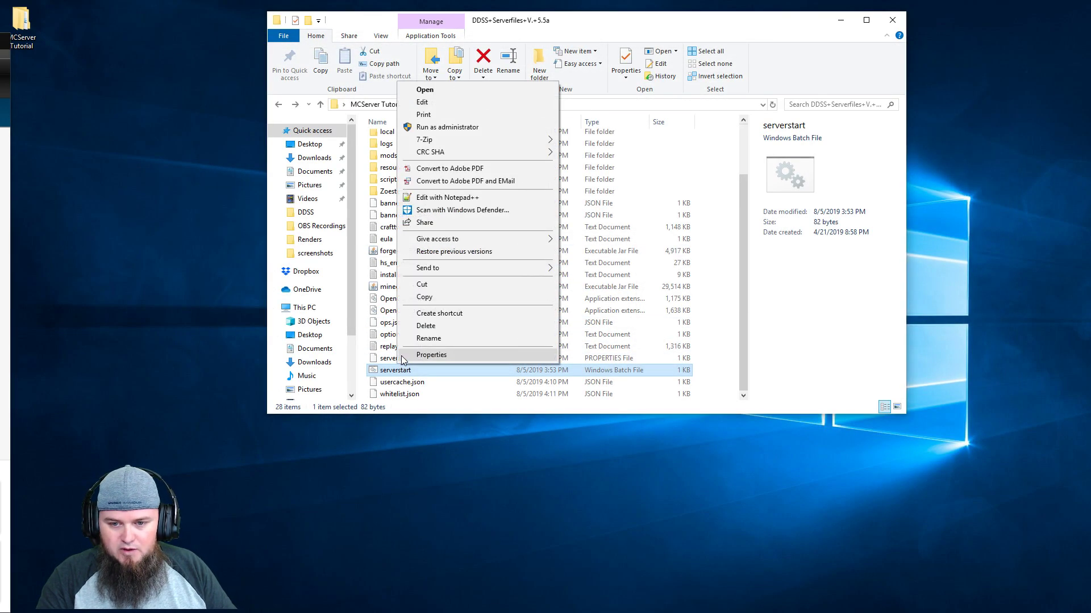
click(460, 203)
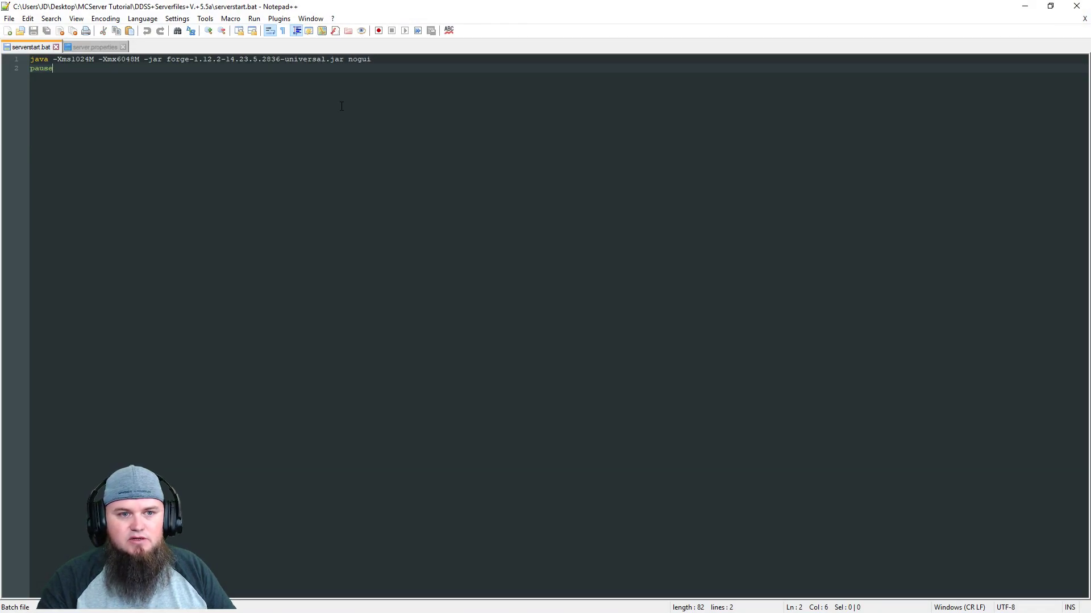
key(ctrl+a)
key(ctrl+v)
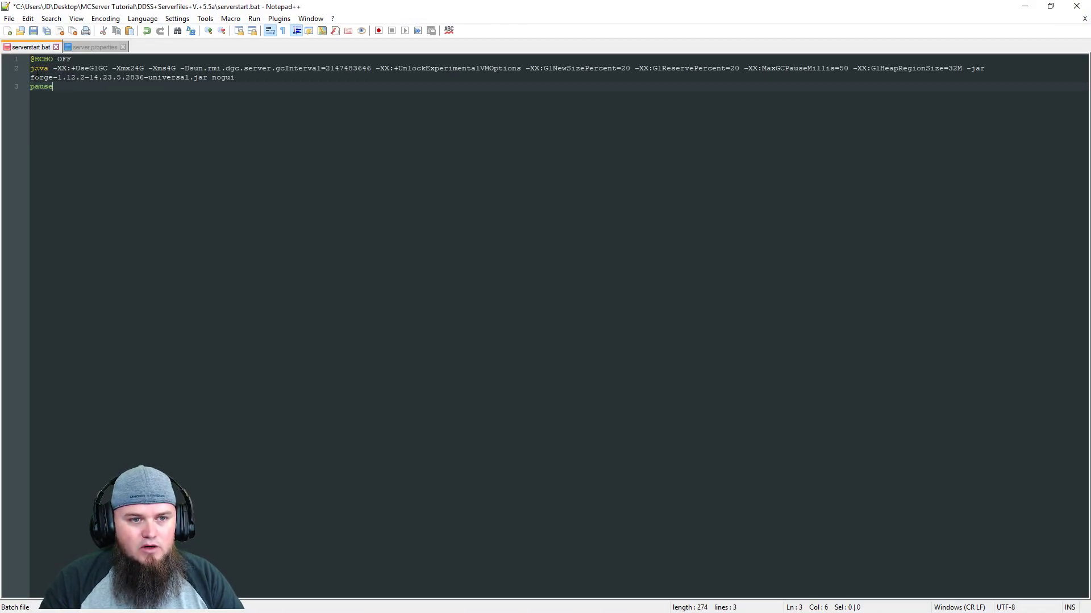
Check the -XX:+UseG1GC, -Xmx24G and -Xms4G flags on line 2, then minimize Notepad++
drag(53, 69, 102, 71)
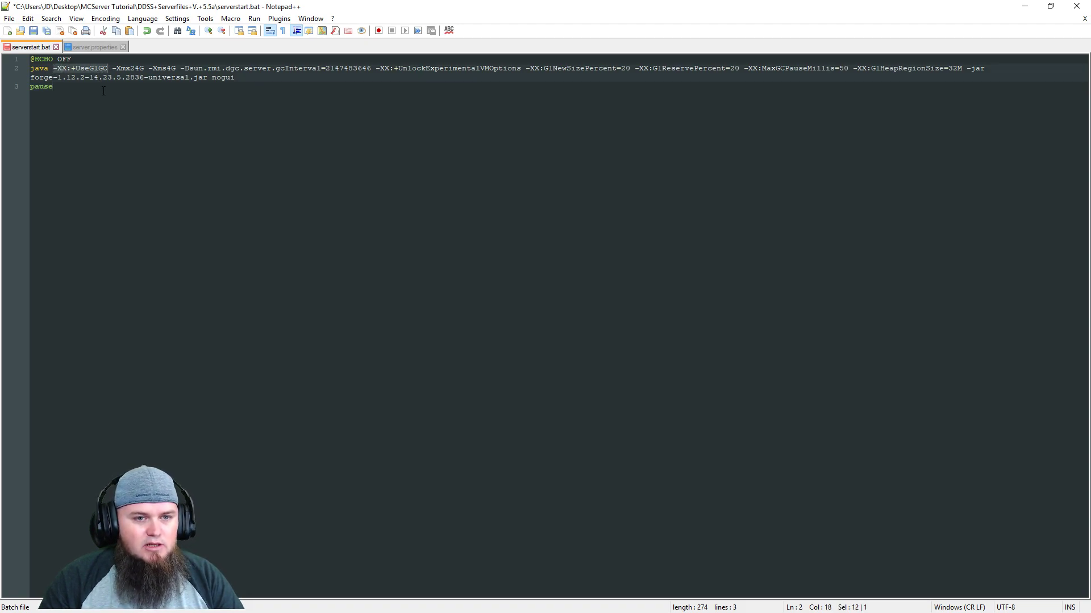
click(99, 69)
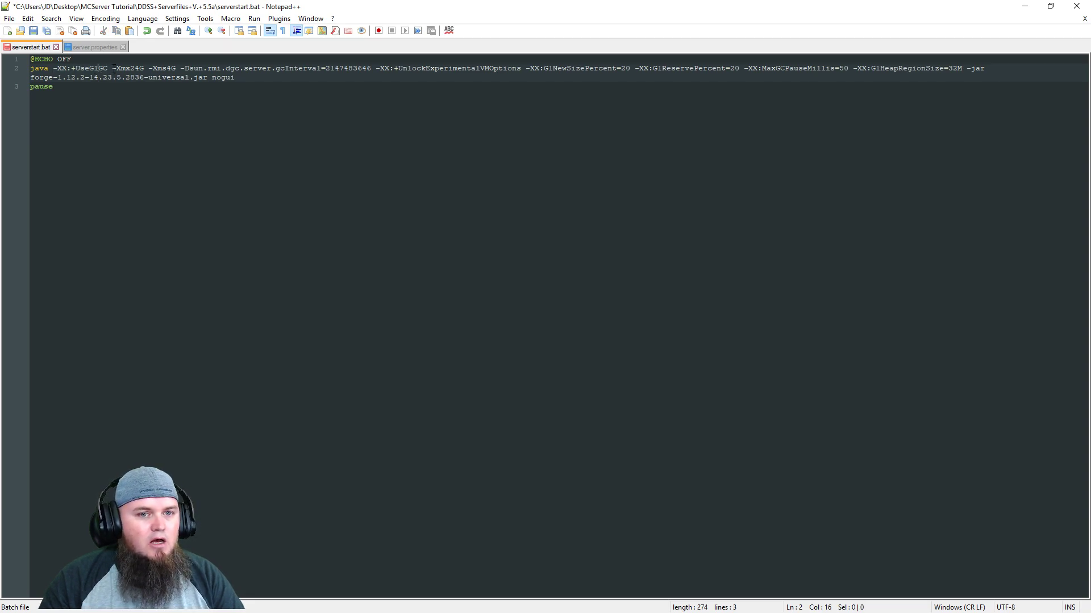
drag(113, 69, 145, 69)
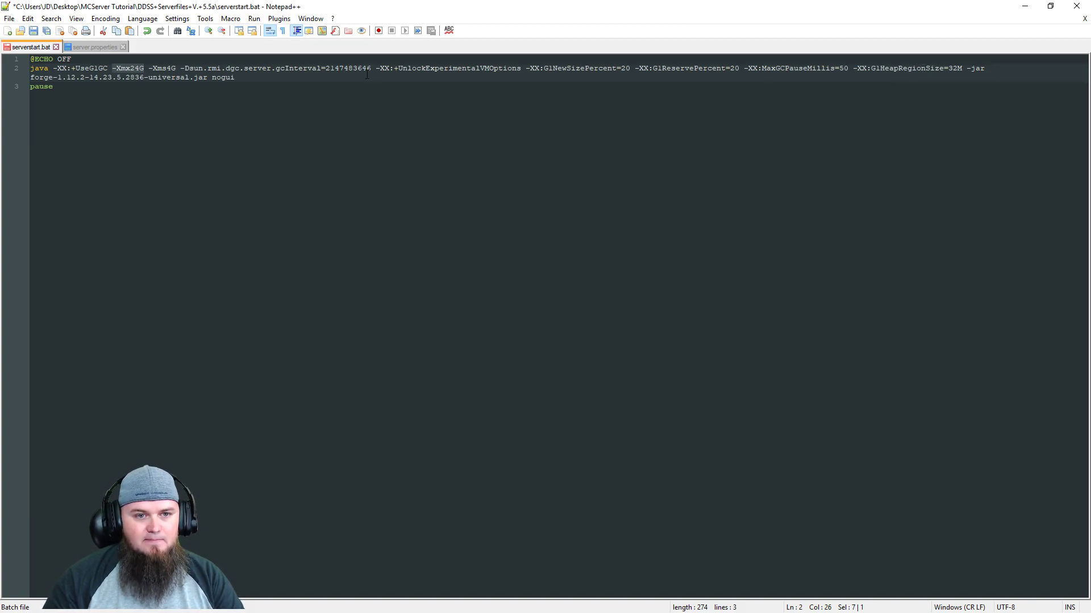
click(201, 56)
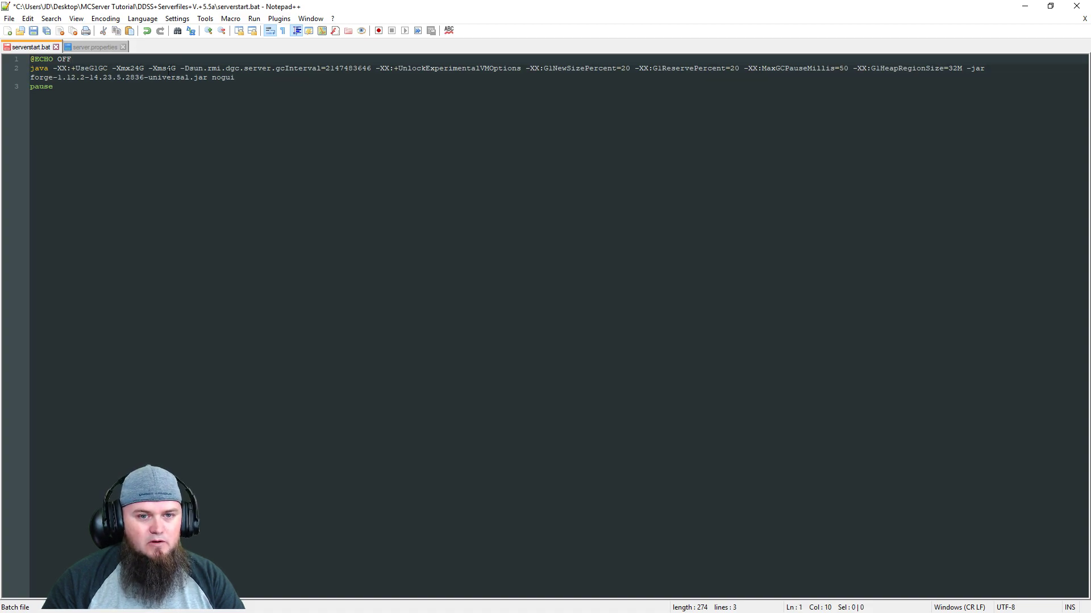
drag(54, 69, 173, 68)
click(95, 69)
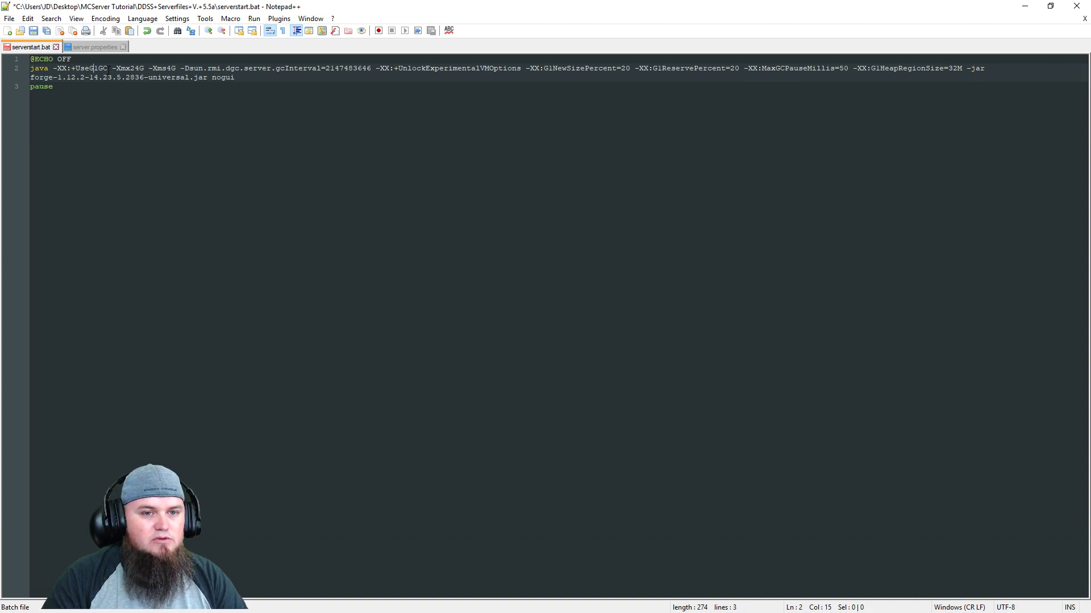
drag(112, 69, 176, 69)
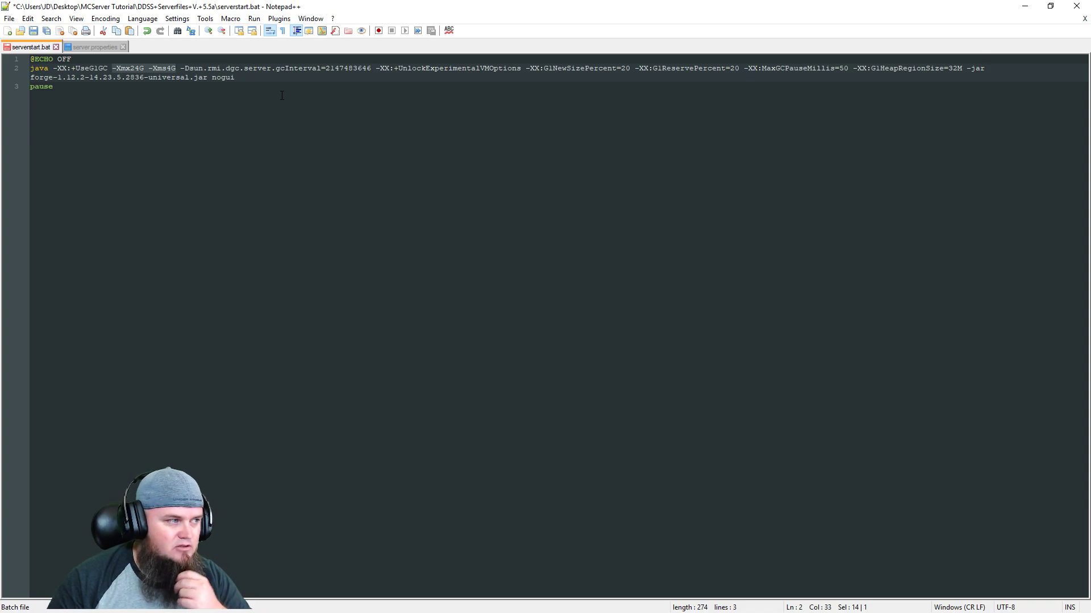
click(1020, 9)
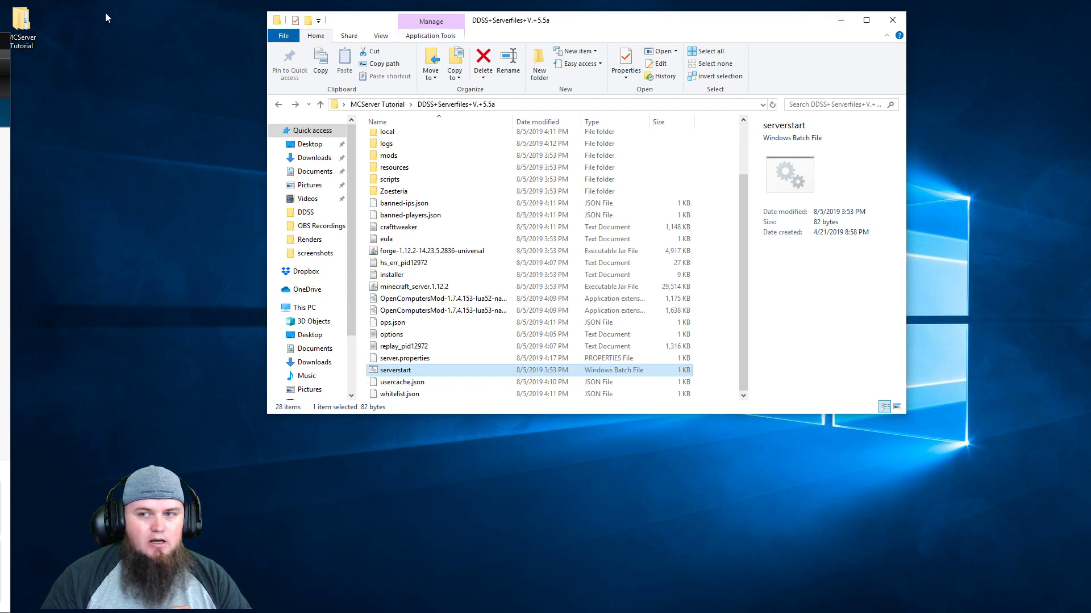
Close the server folder, launch the Dungeons modpack from Twitch, and move the launcher to the other monitor
click(893, 20)
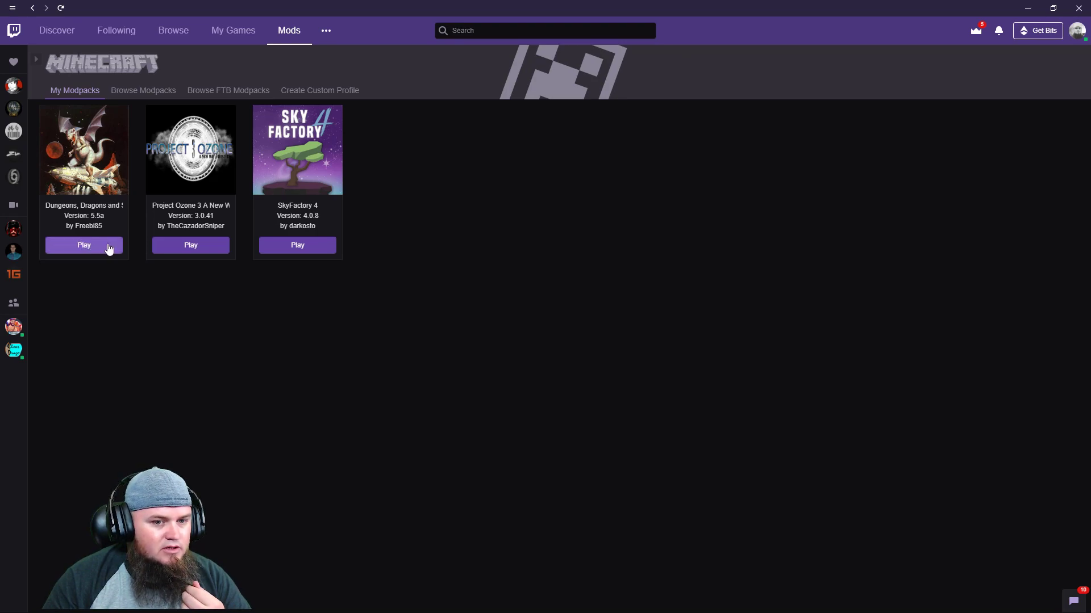
click(108, 246)
click(1027, 8)
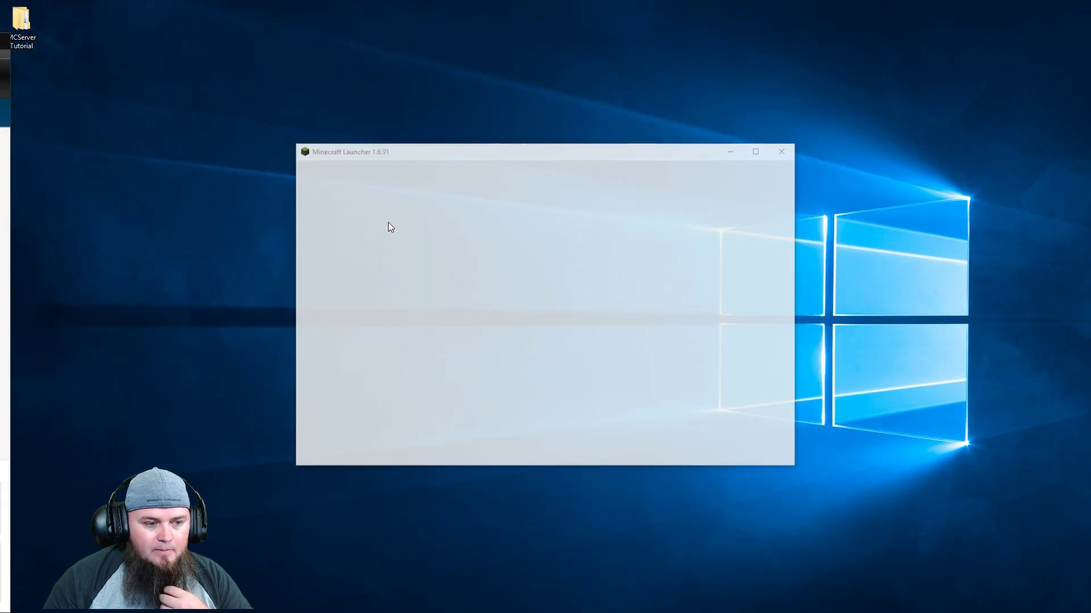
drag(545, 149, 0, 142)
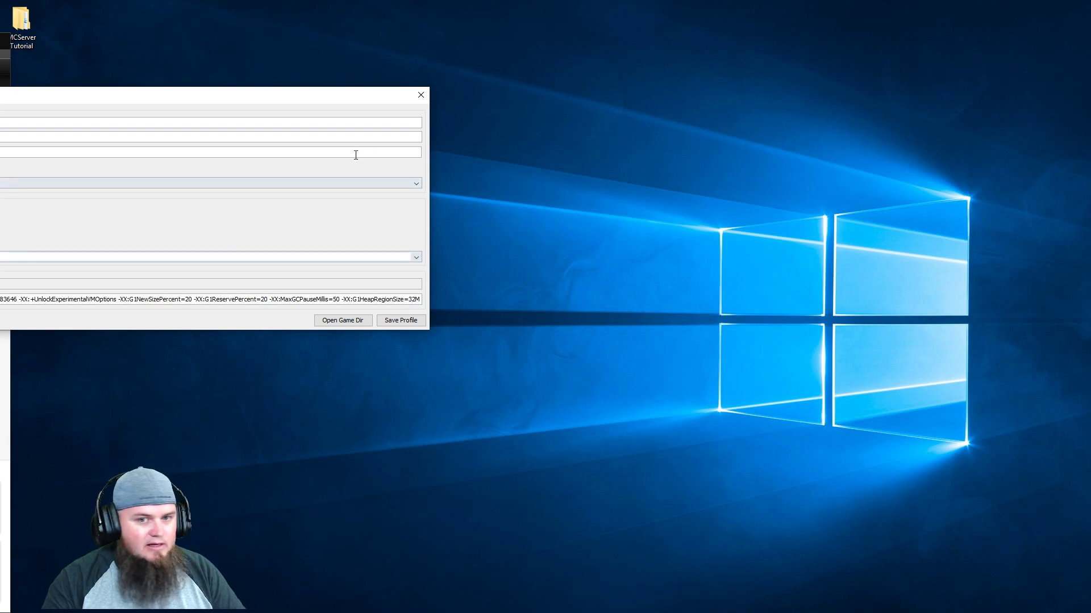
drag(431, 151, 12, 150)
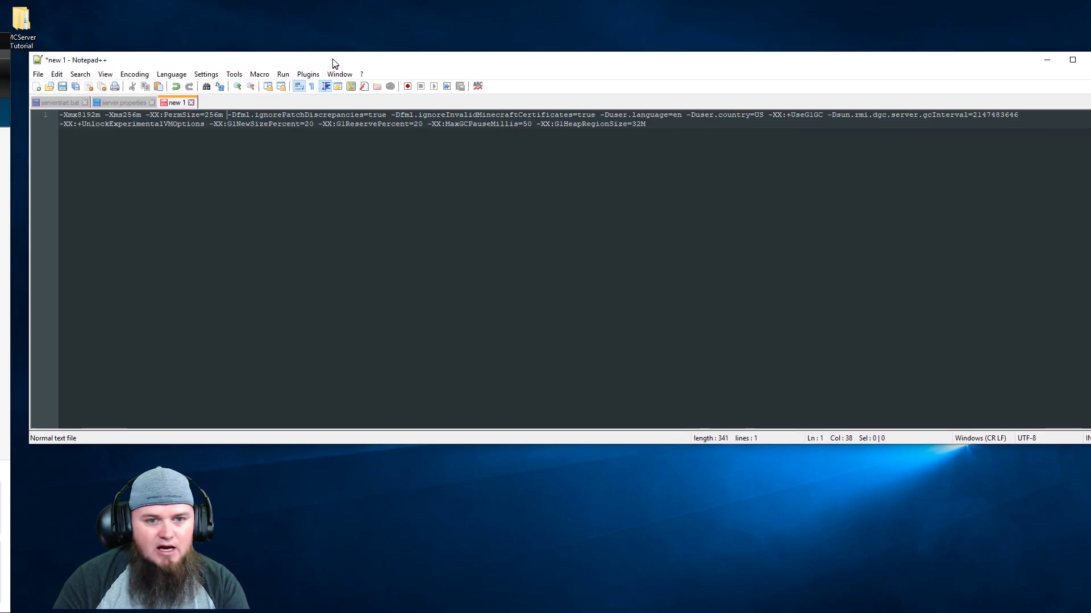
Maximize Notepad++ and check the JVM argument line ending with -XX:G1HeapRegionSize=32M
key(super+Up)
key(ctrl+End)
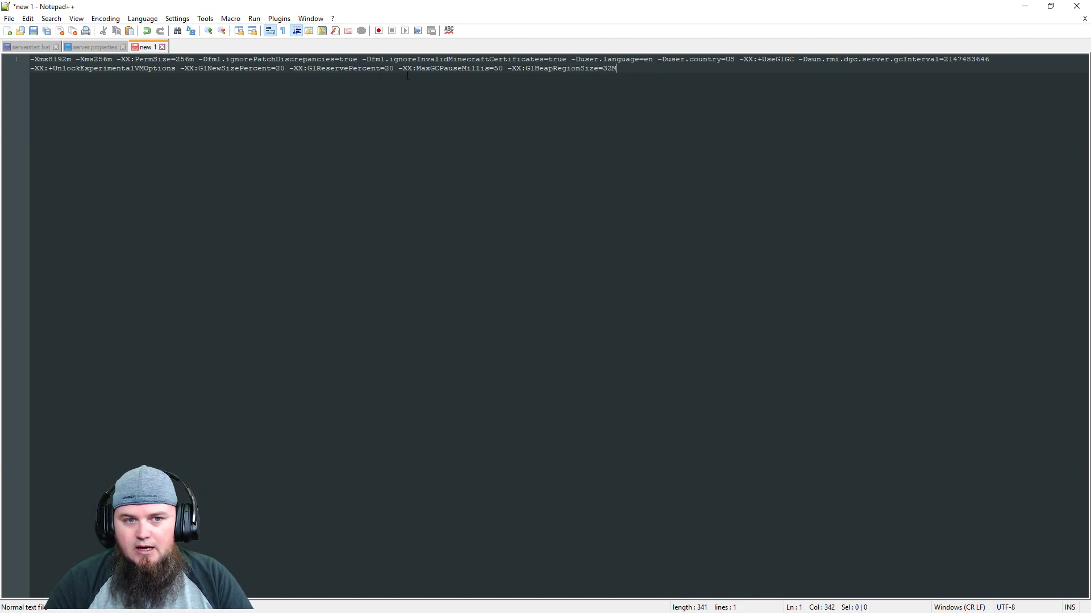
drag(618, 69, 21, 60)
key(ctrl+End)
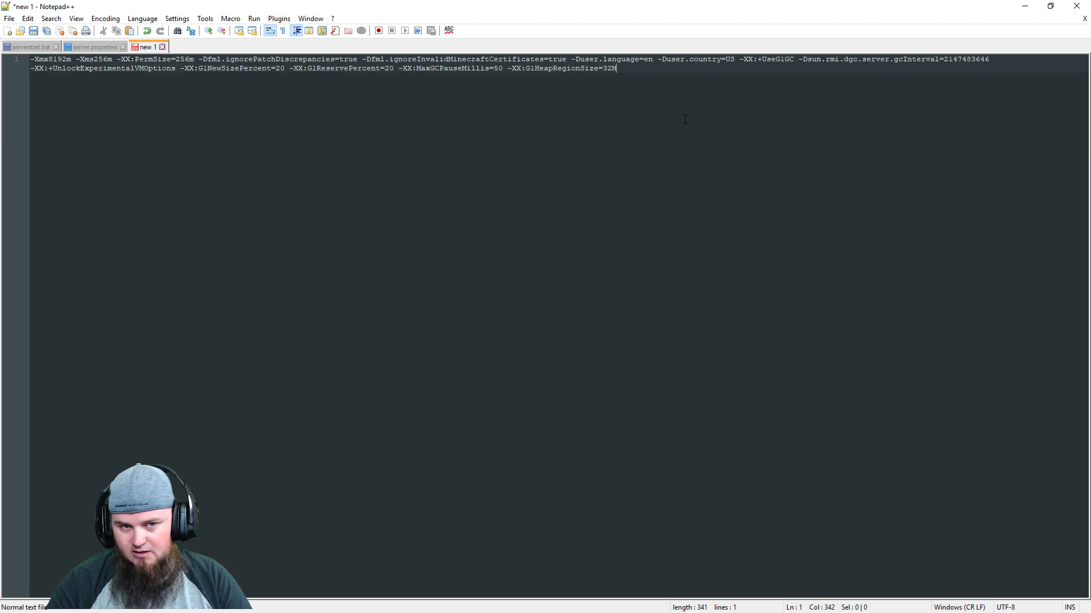
Minimize Notepad++ to reveal the desktop
click(1024, 6)
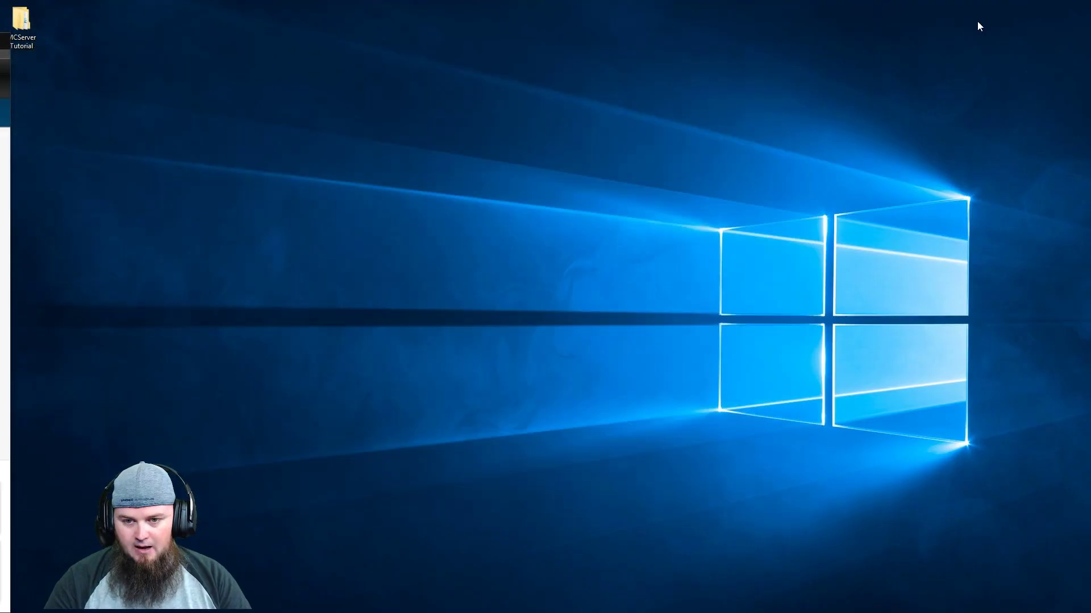